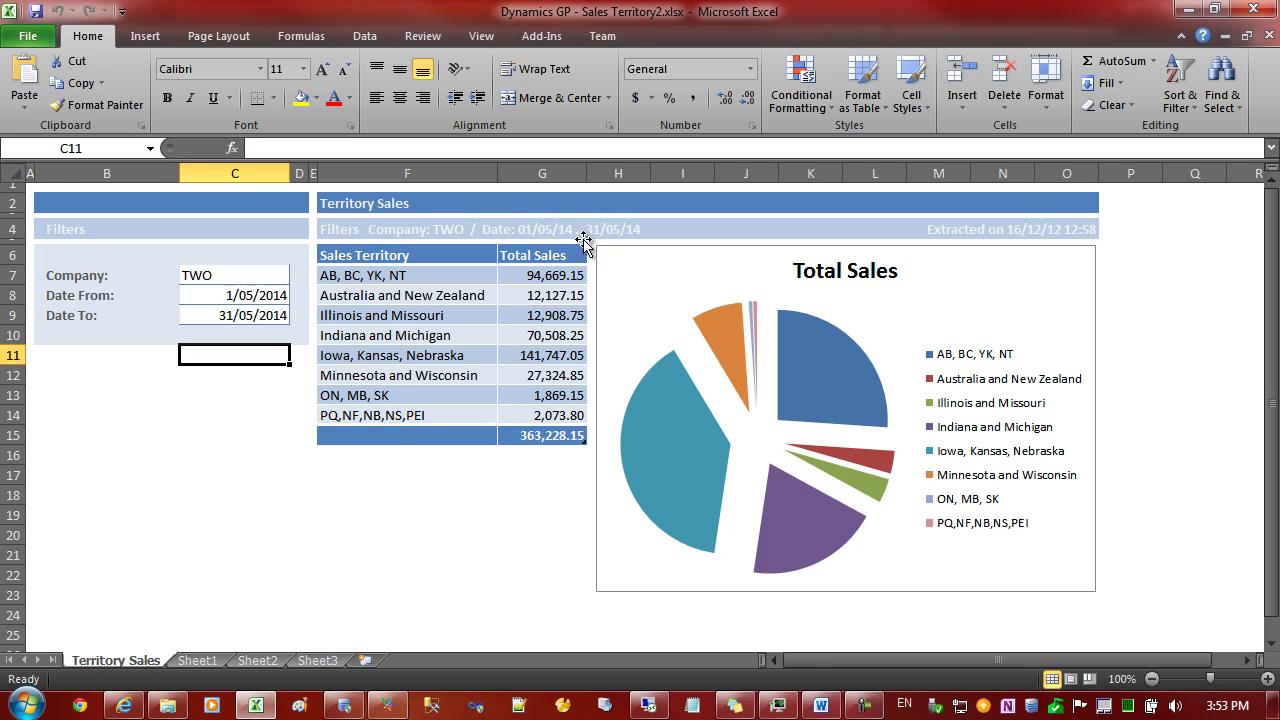
# Step: Review the report's mdTable formula and its Company TWO, Date From and Date To filter cells
pyautogui.click(381, 494)
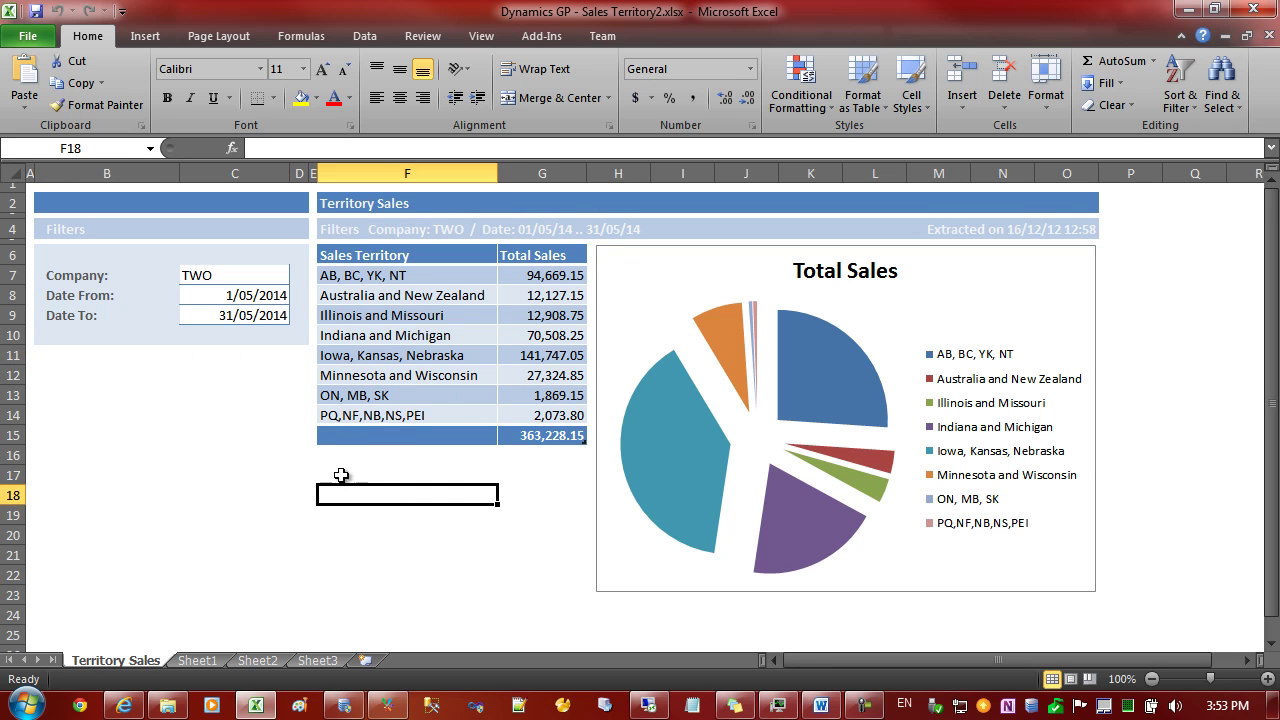
pyautogui.click(340, 242)
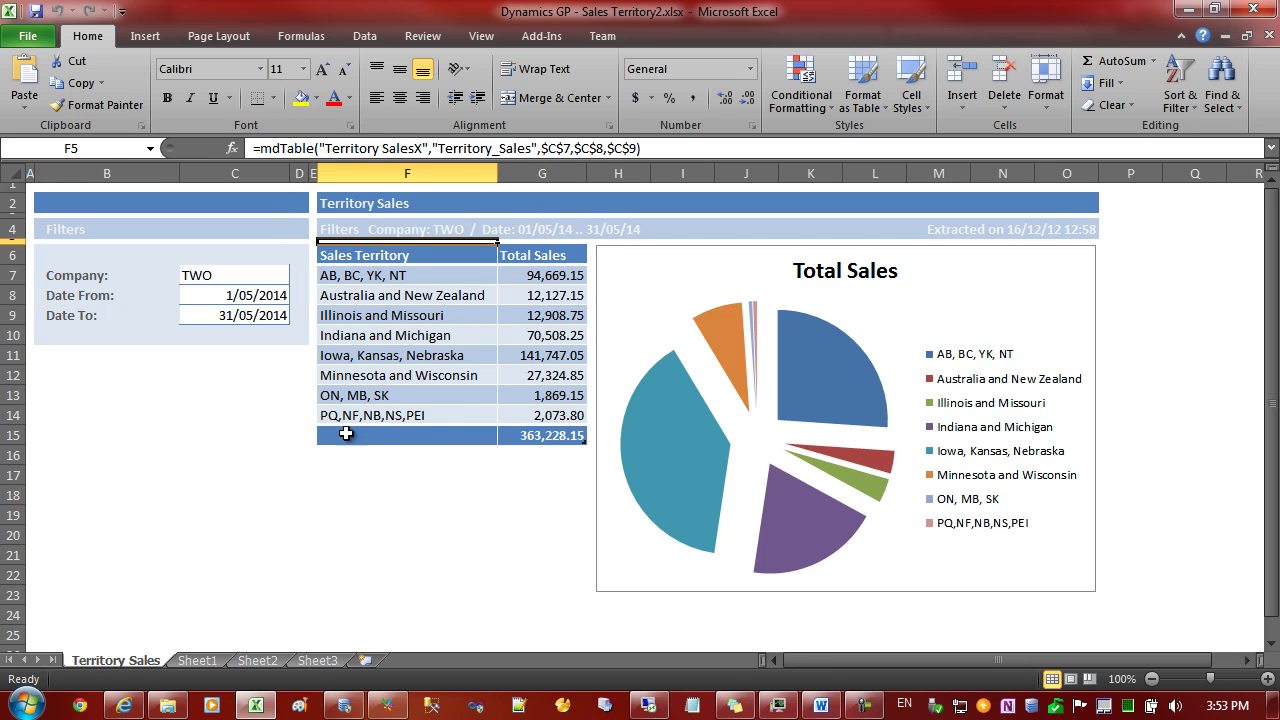
pyautogui.click(284, 413)
pyautogui.click(196, 278)
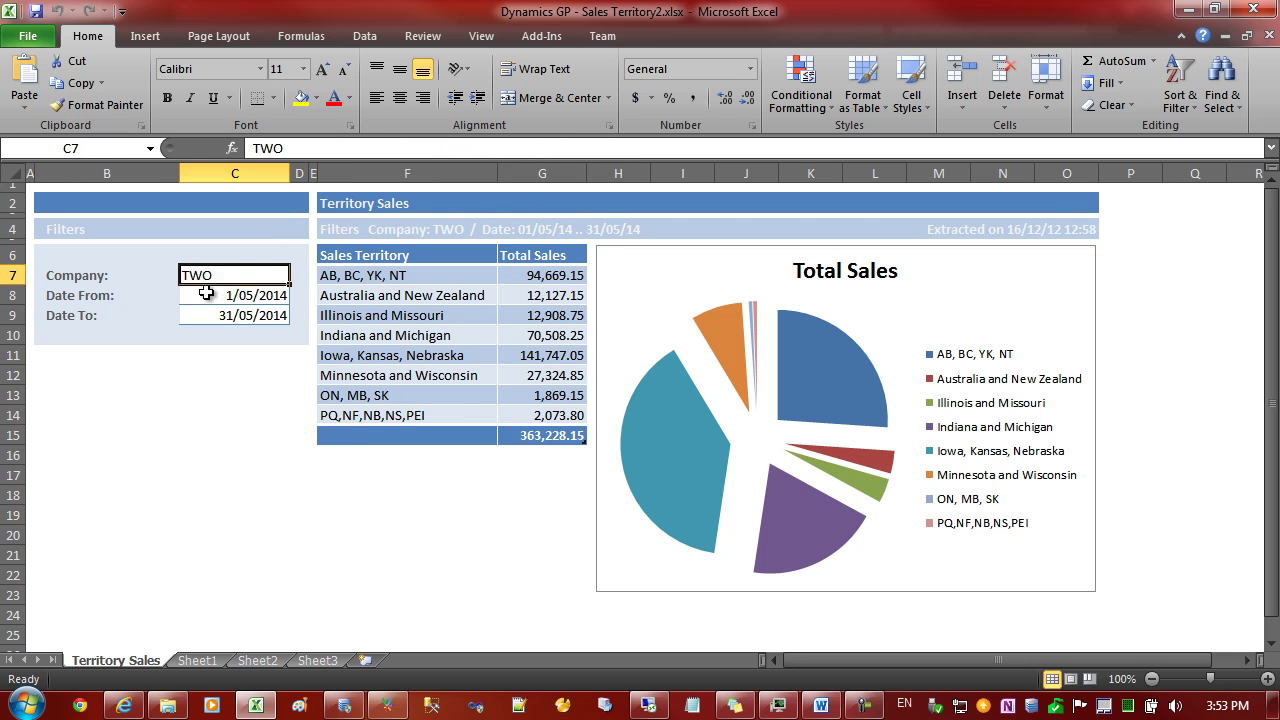
pyautogui.click(205, 296)
pyautogui.click(208, 316)
pyautogui.click(294, 456)
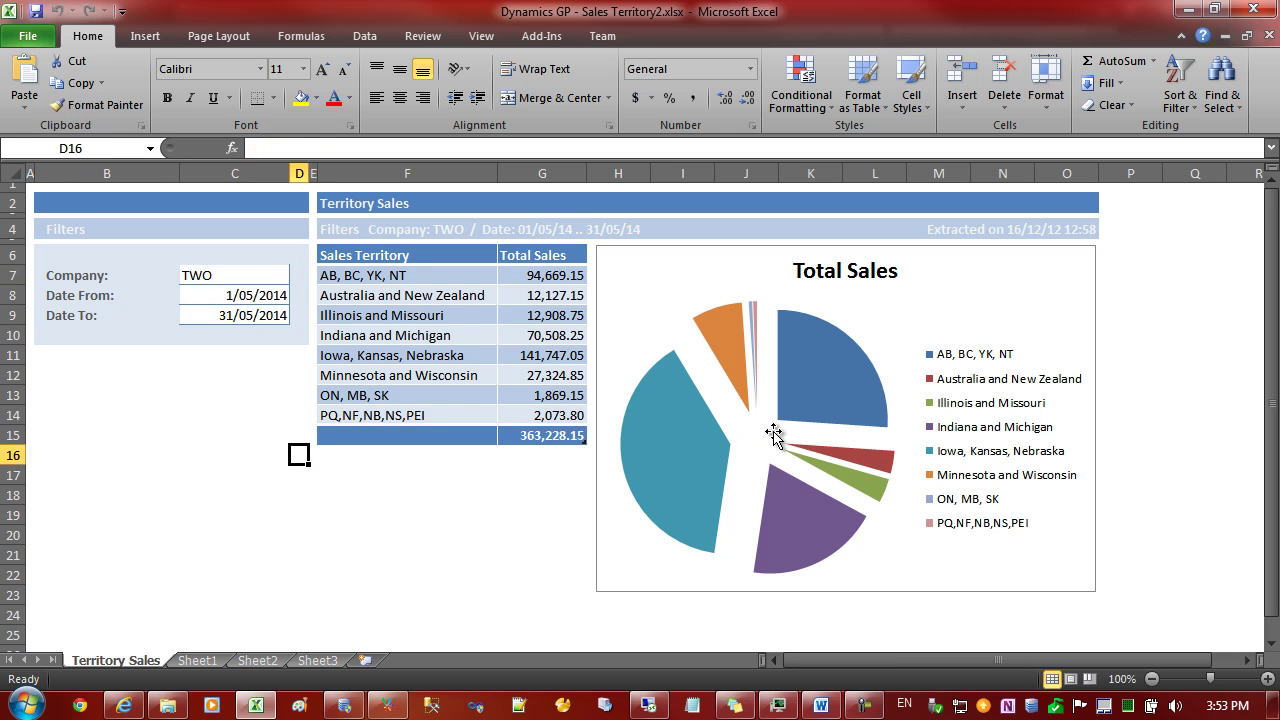
# Step: Inspect the ExcelSalesTerr query's publish and Excel workbook settings in Publisher without saving
pyautogui.click(393, 707)
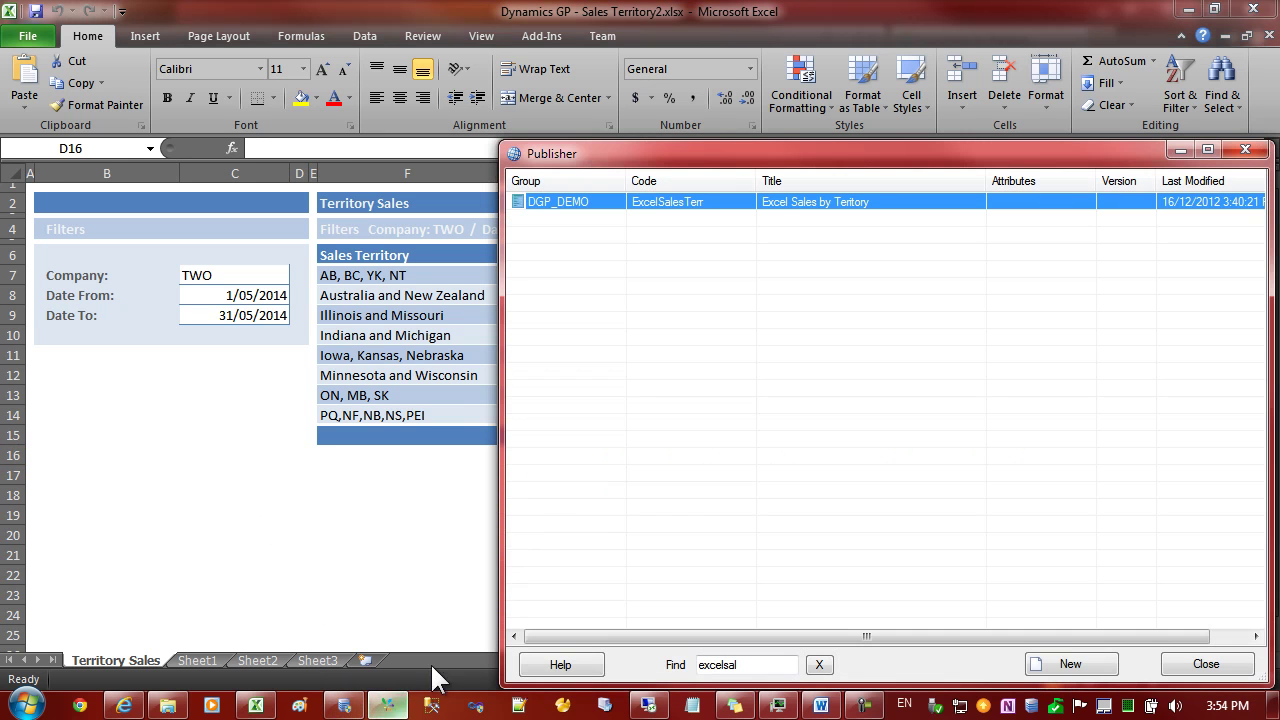
pyautogui.doubleClick(643, 204)
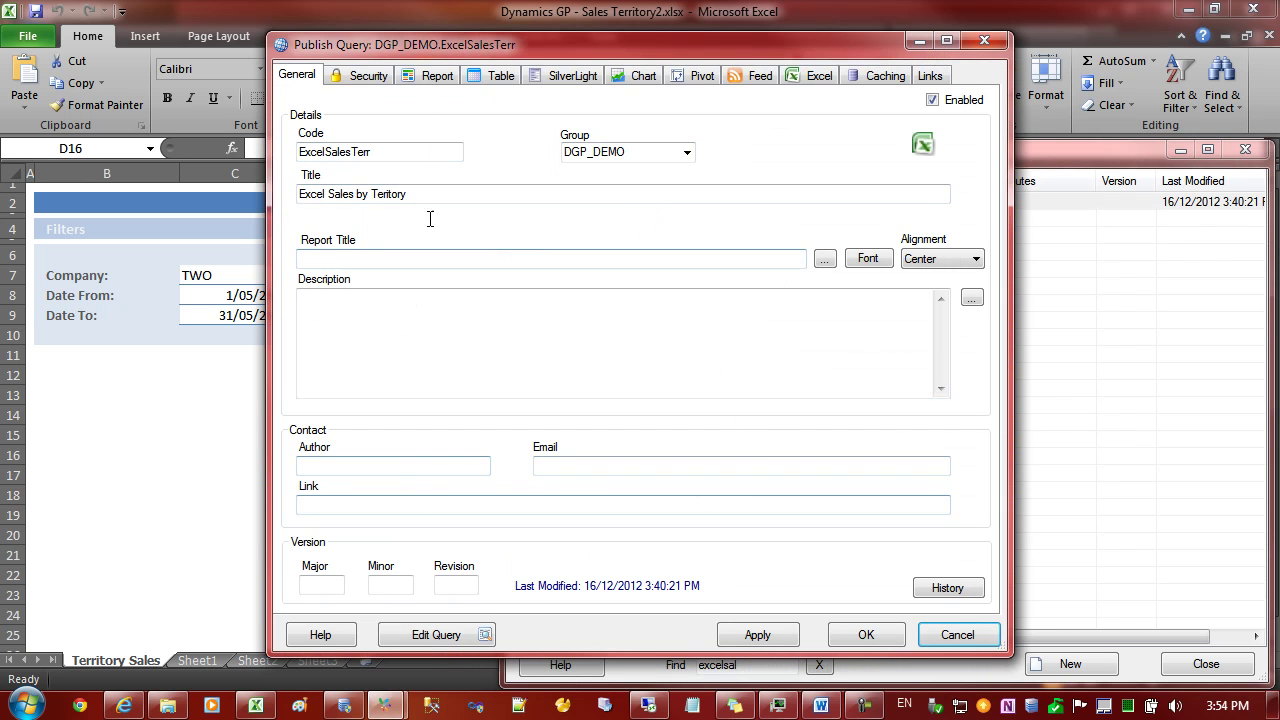
pyautogui.click(814, 76)
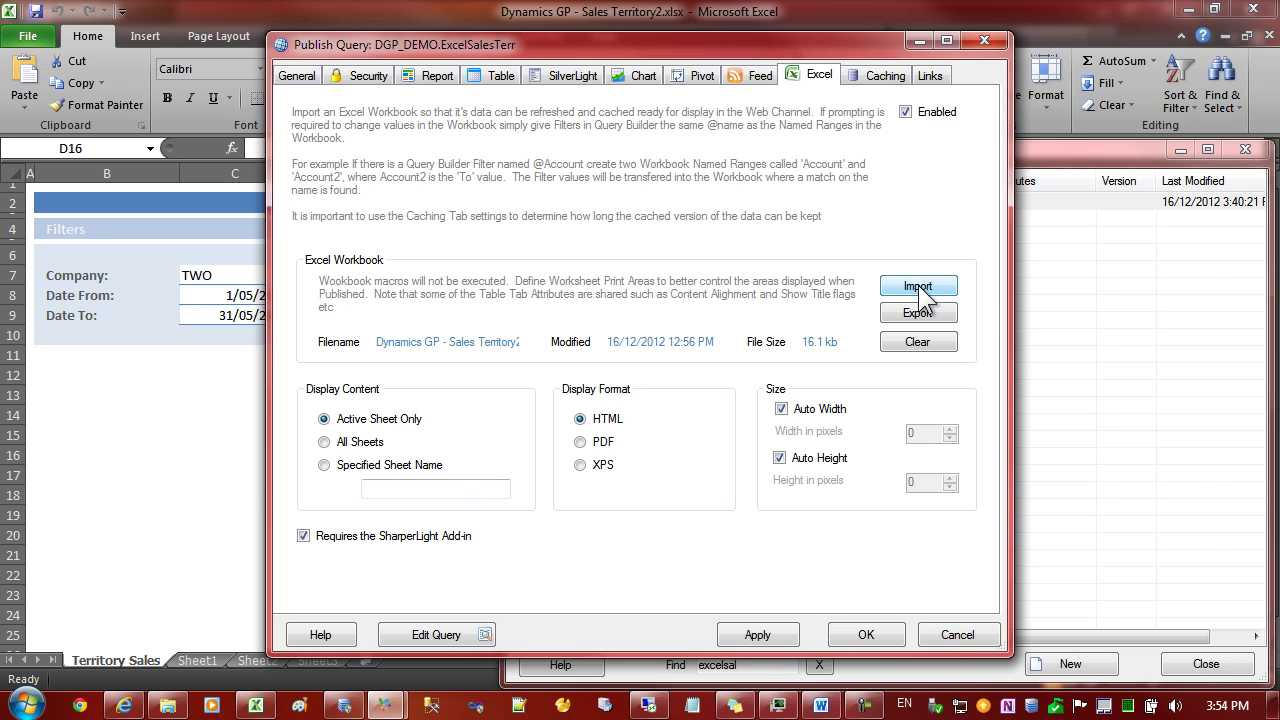
pyautogui.click(934, 633)
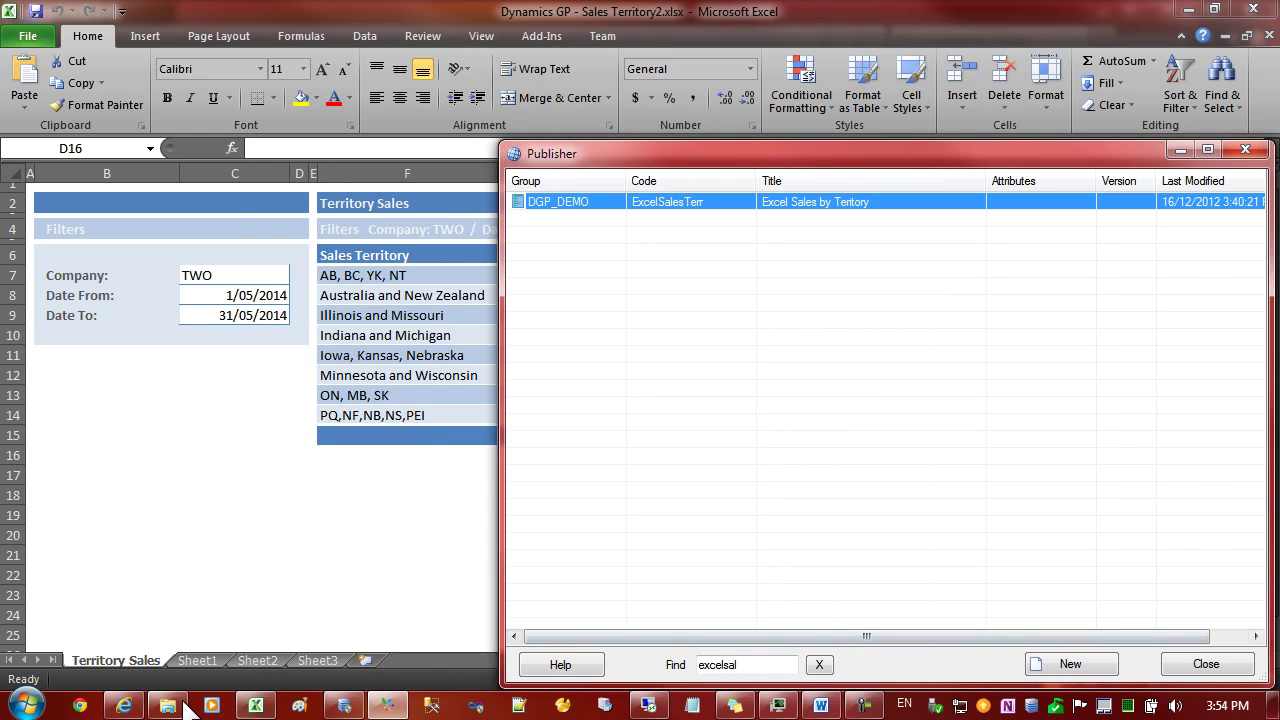
# Step: Rerun the web channel report for company TWO from 16/12/2004 to 16/12/2007
pyautogui.click(140, 706)
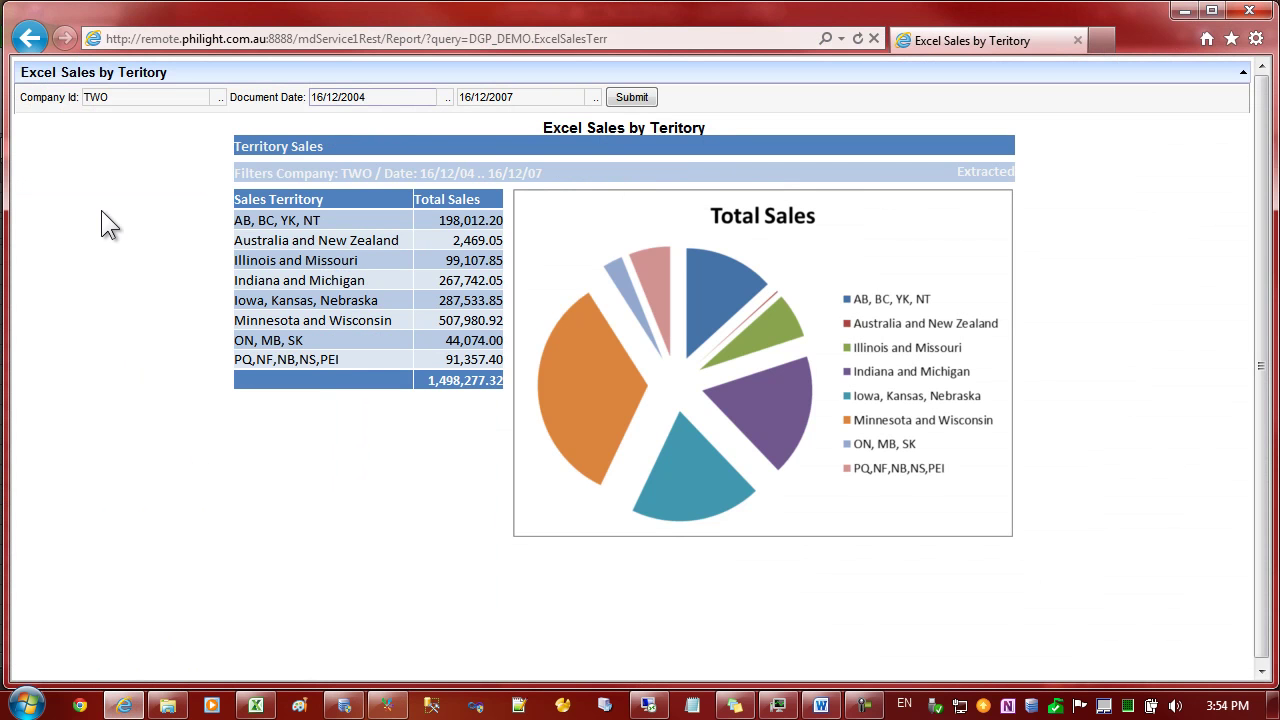
pyautogui.click(165, 92)
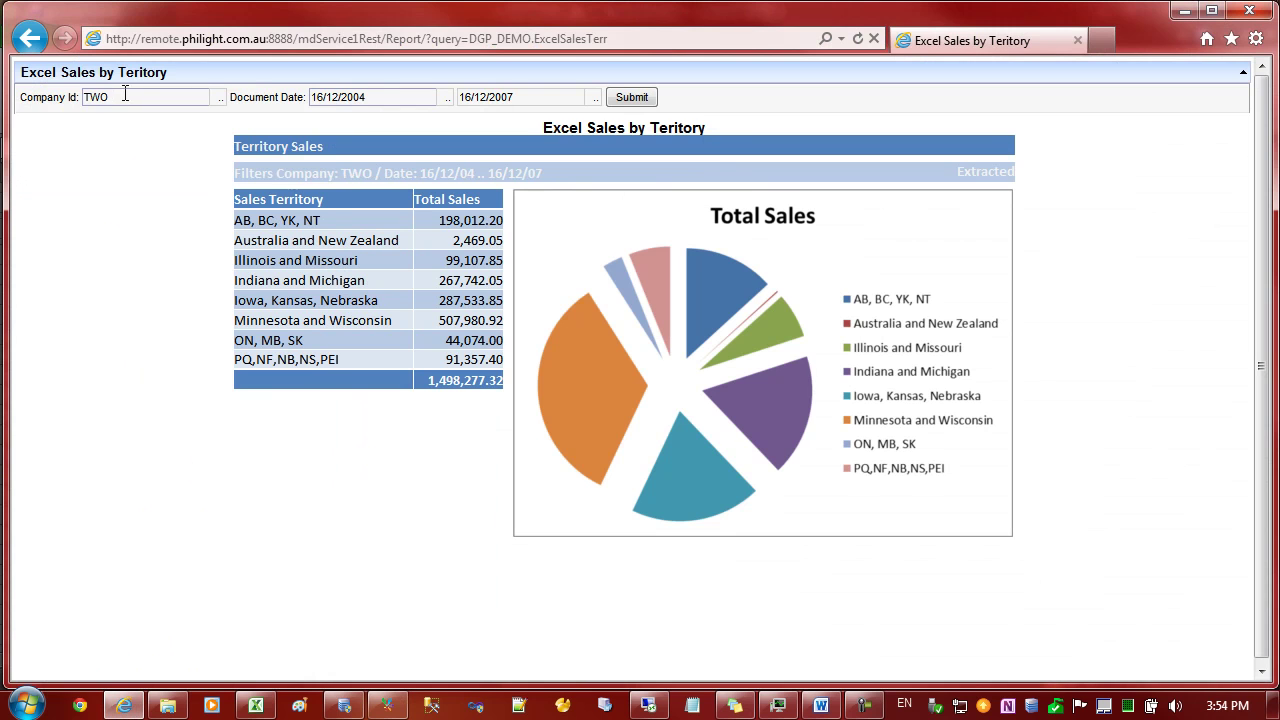
pyautogui.click(376, 97)
pyautogui.click(632, 97)
# Step: Walk through the Word checklist from step 2 to step 7, Test, for running Excel in the Web Channel
pyautogui.click(822, 706)
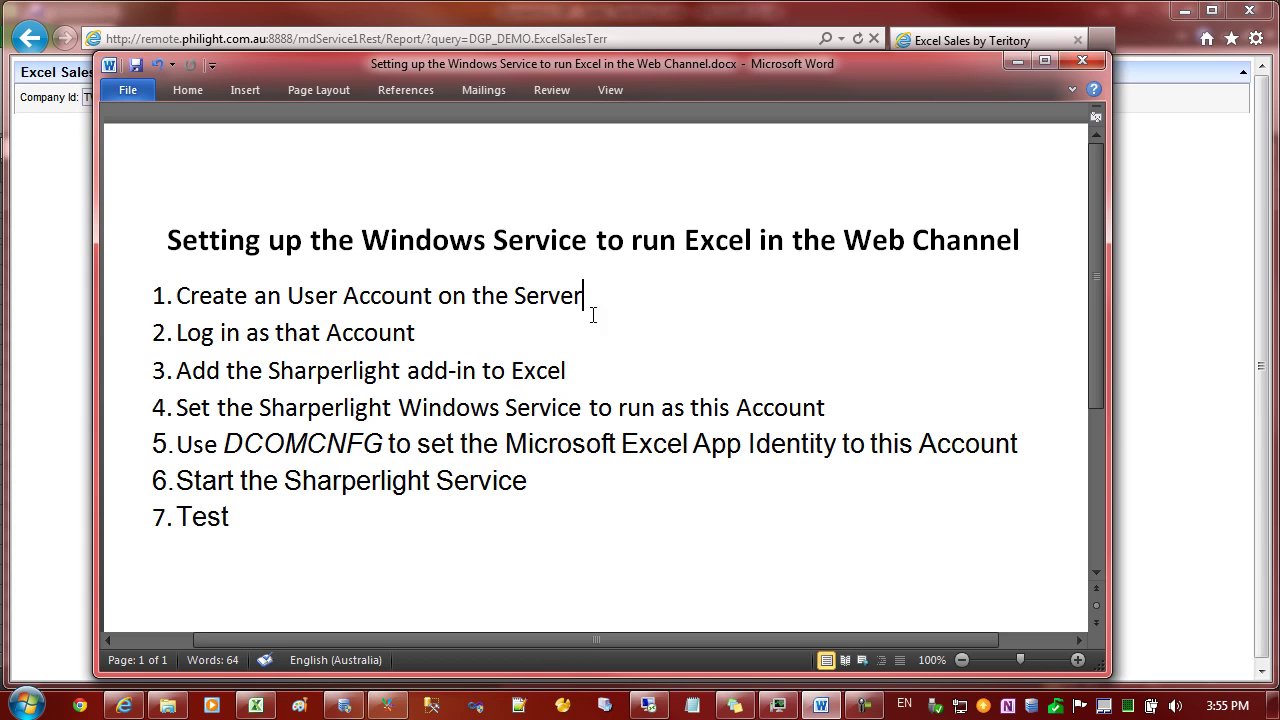
pyautogui.click(406, 338)
pyautogui.click(597, 373)
pyautogui.click(550, 407)
pyautogui.click(855, 407)
pyautogui.click(551, 481)
pyautogui.click(250, 520)
# Step: Launch Excel 2010 from the remote server's desktop, which raises the object linking and embedding error
pyautogui.click(658, 710)
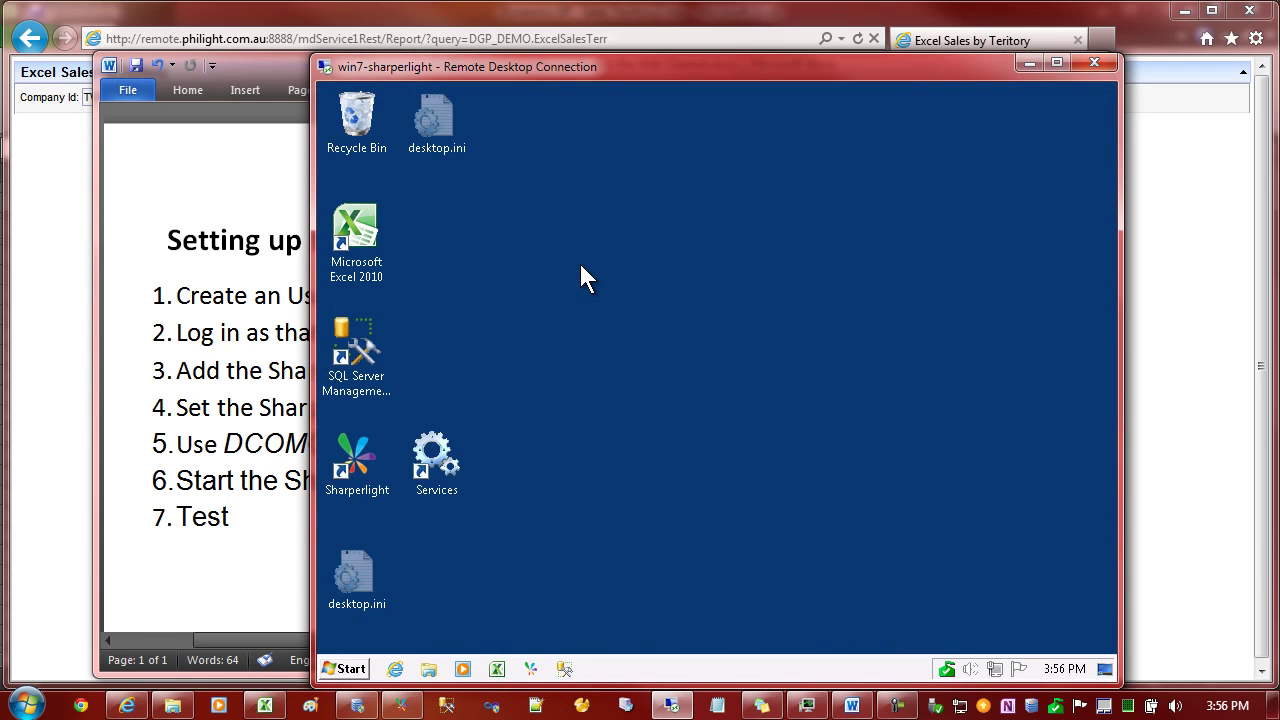
pyautogui.click(345, 668)
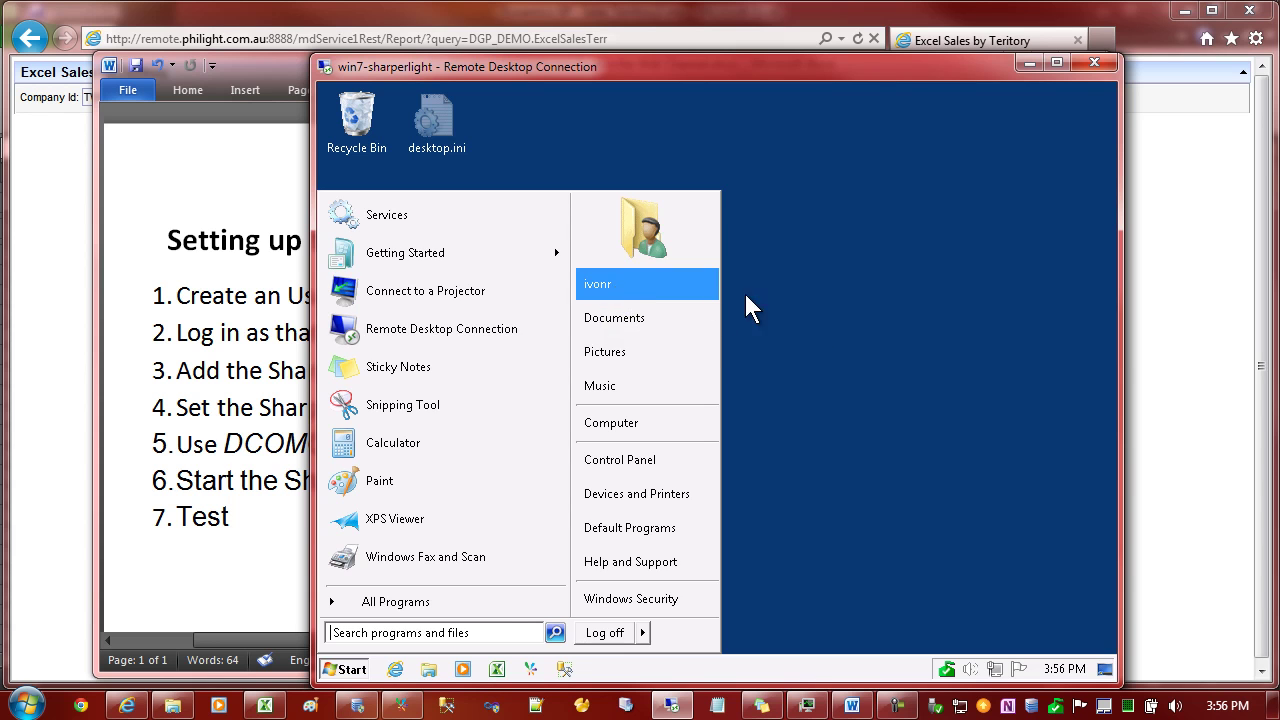
pyautogui.click(815, 332)
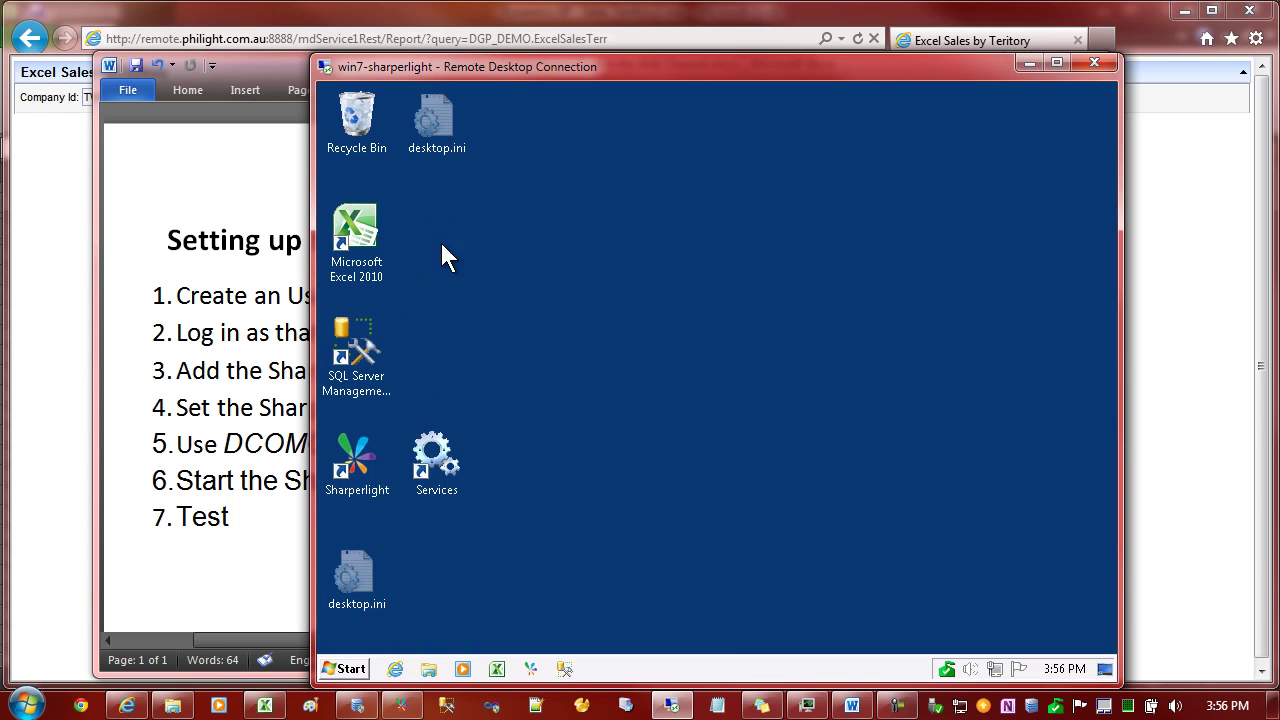
pyautogui.doubleClick(363, 230)
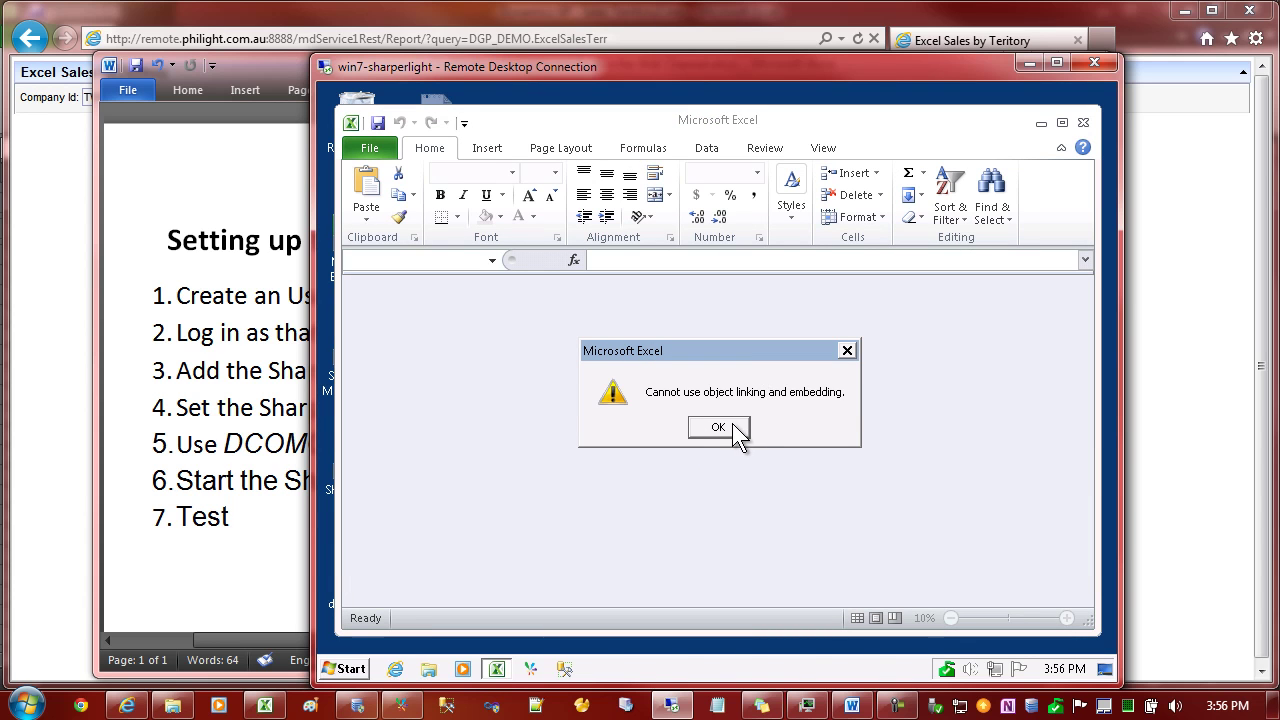
# Step: Dismiss the linking error and check the Sharperlight XL menu on the Add-Ins tab
pyautogui.click(732, 423)
pyautogui.click(480, 341)
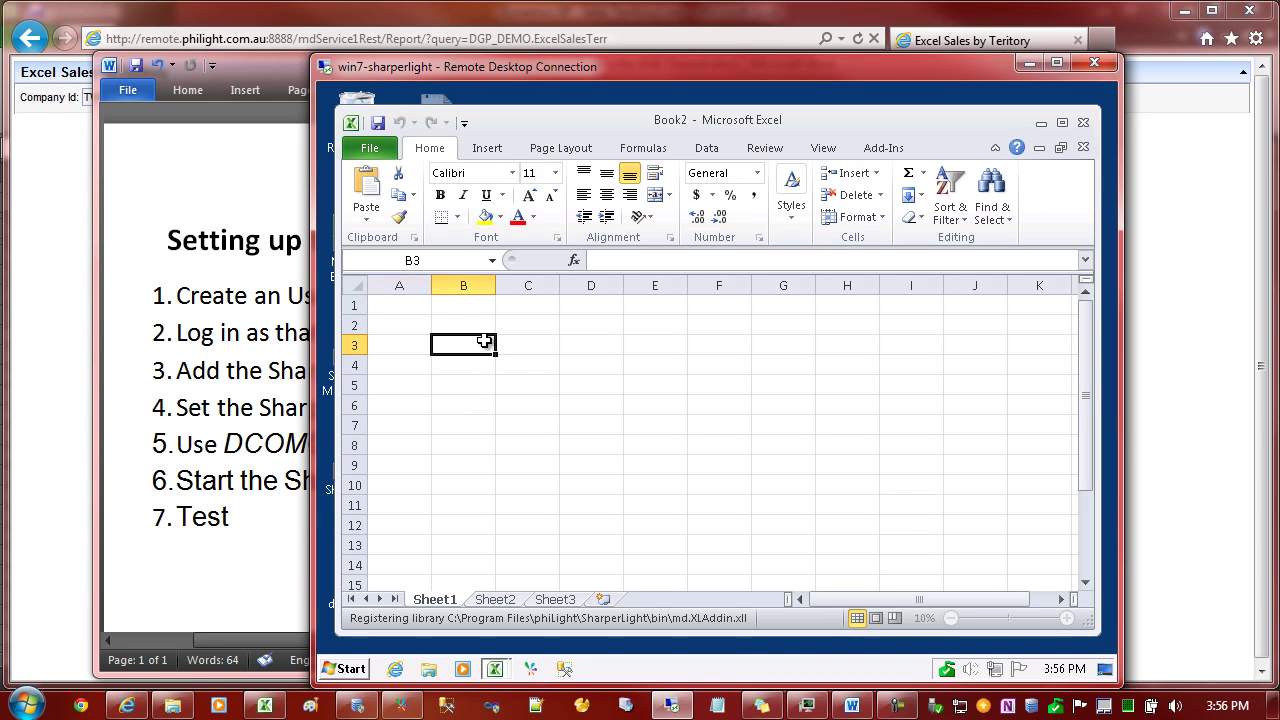
pyautogui.click(884, 150)
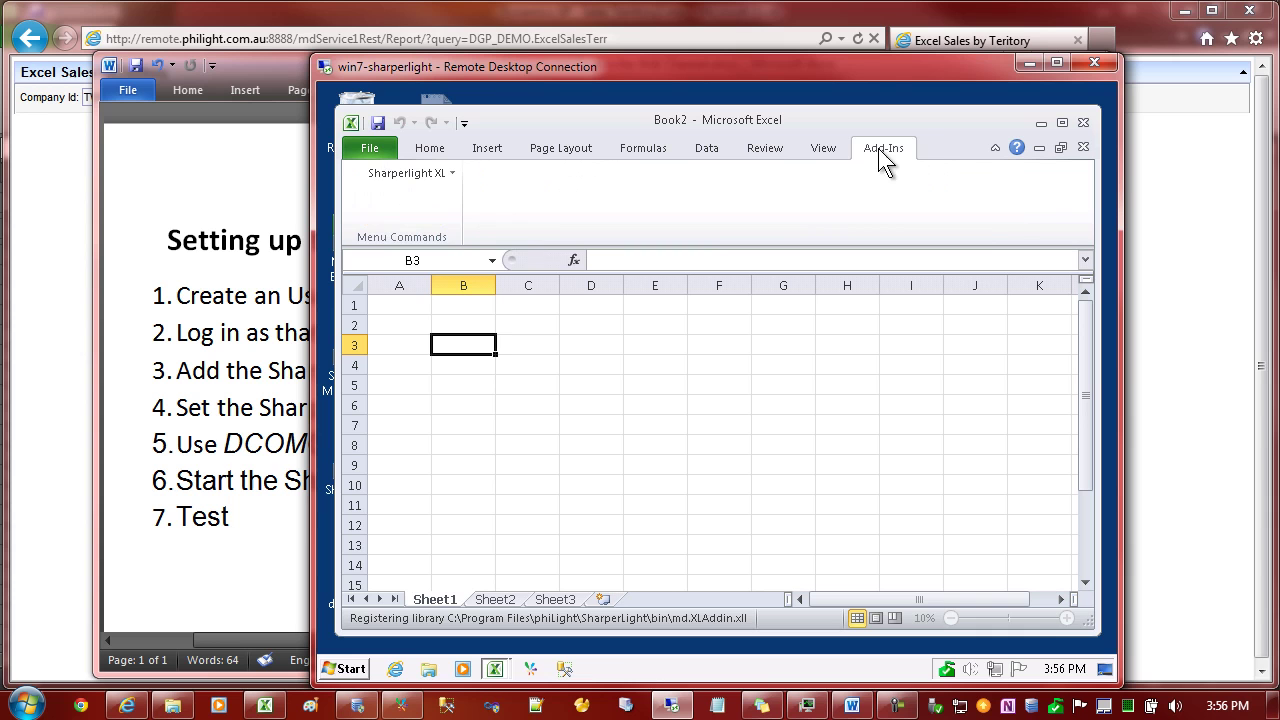
pyautogui.click(415, 177)
pyautogui.click(415, 177)
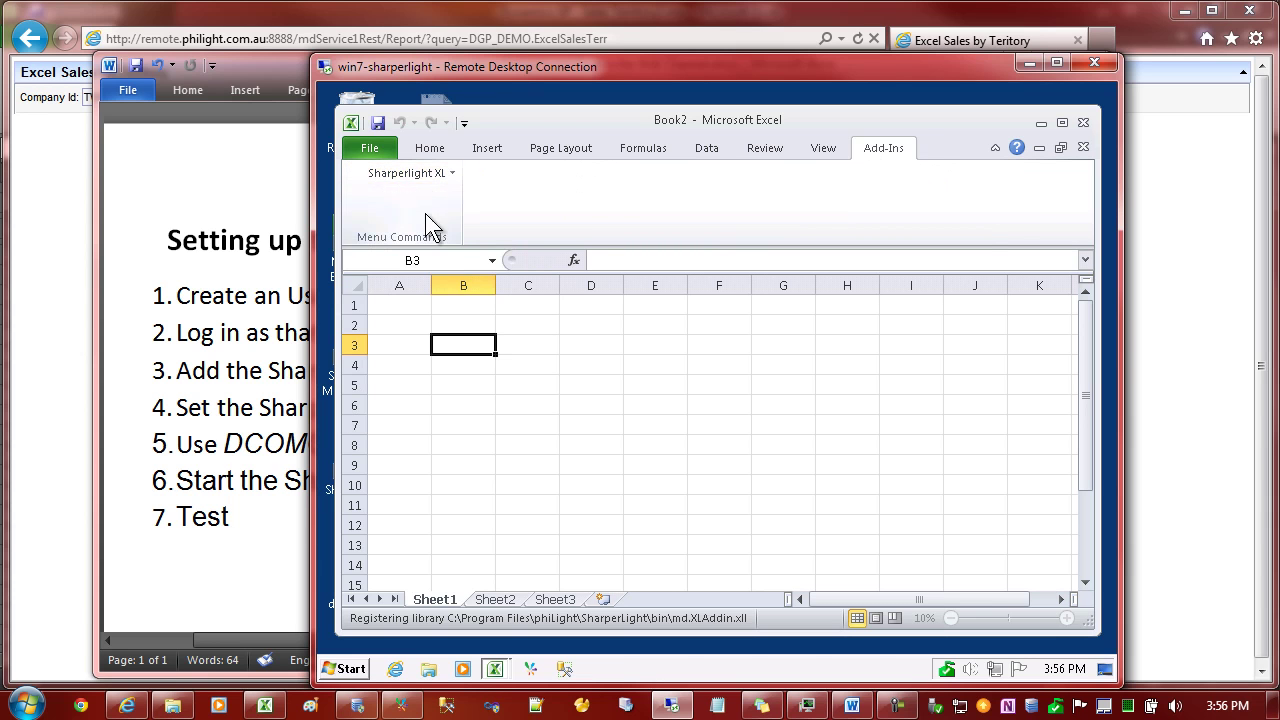
pyautogui.click(612, 364)
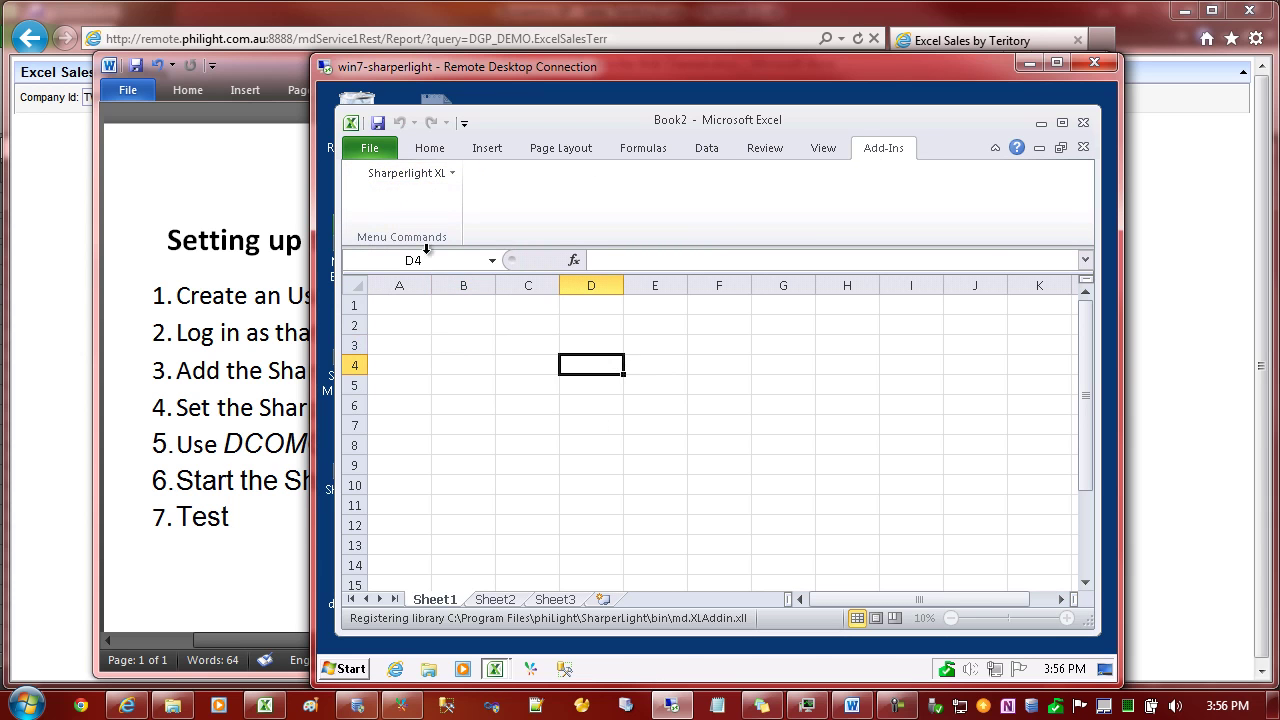
# Step: Bring up the Excel Add-ins list from the add-in settings in Excel Options
pyautogui.click(370, 148)
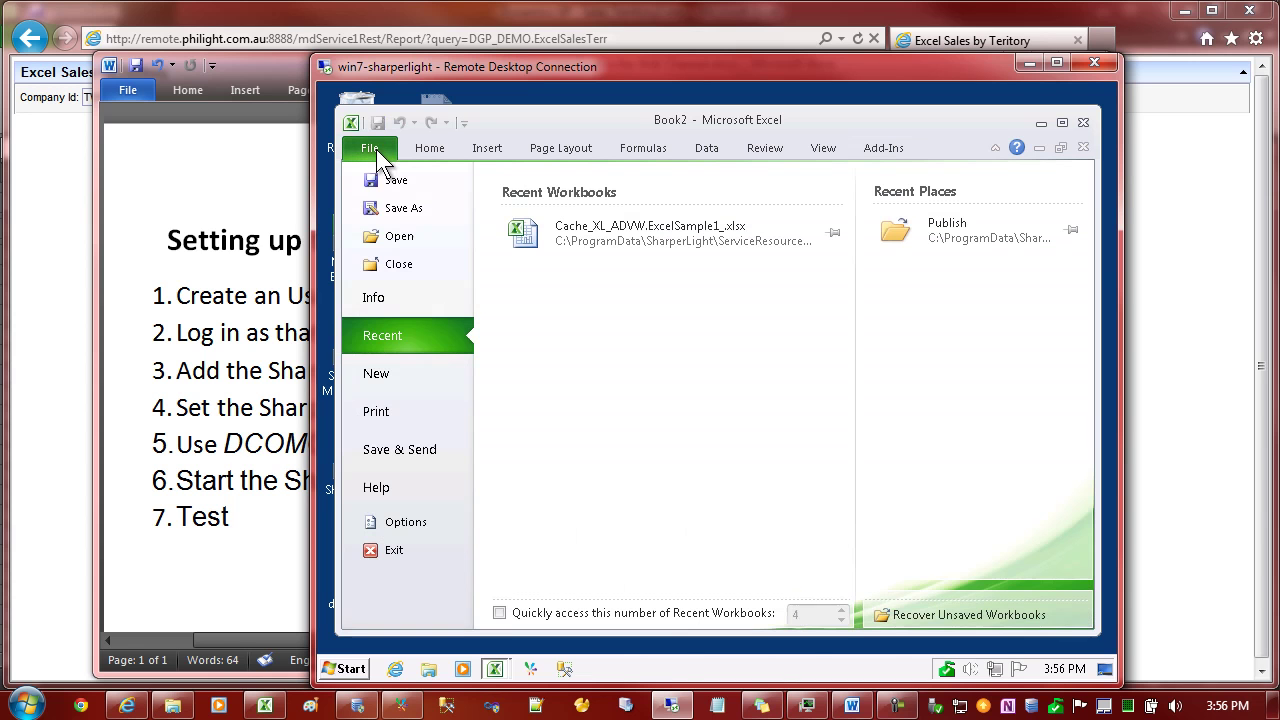
pyautogui.click(399, 516)
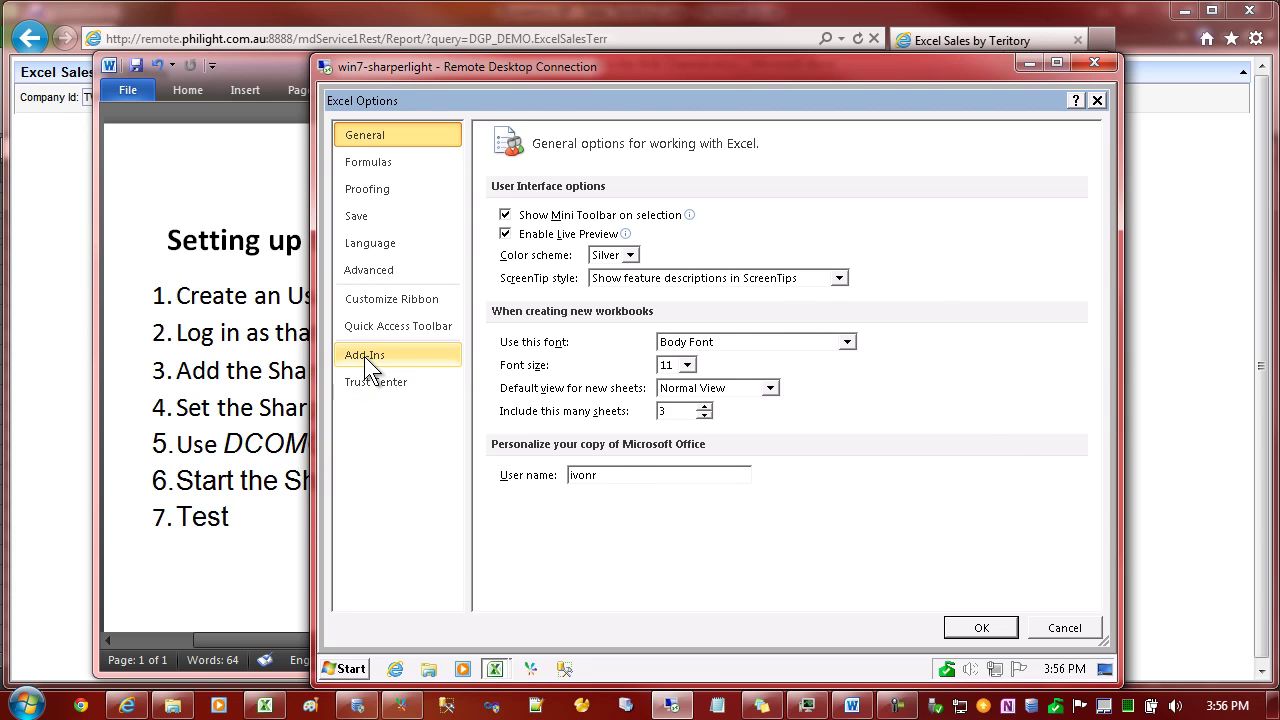
pyautogui.click(364, 356)
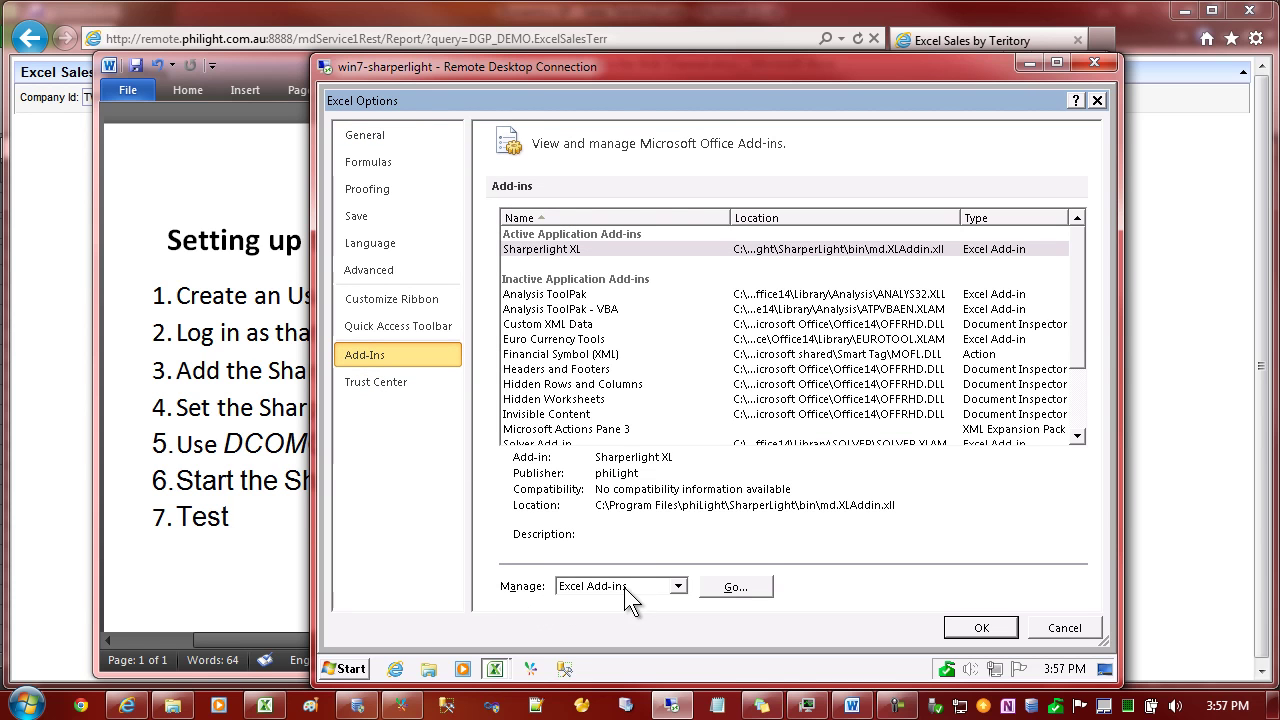
pyautogui.click(735, 588)
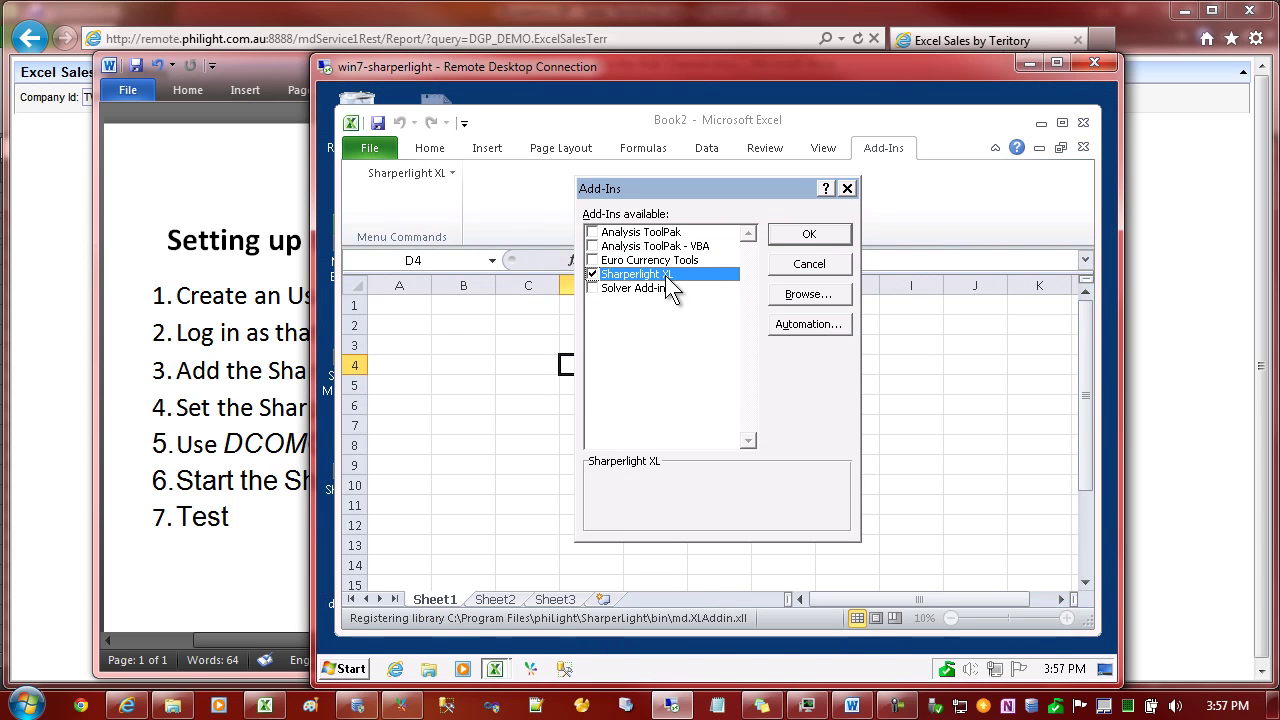
# Step: Load md.XLAddin.xll from Program Files\phiLight\SharperLight\bin, replacing the existing add-in
pyautogui.click(807, 299)
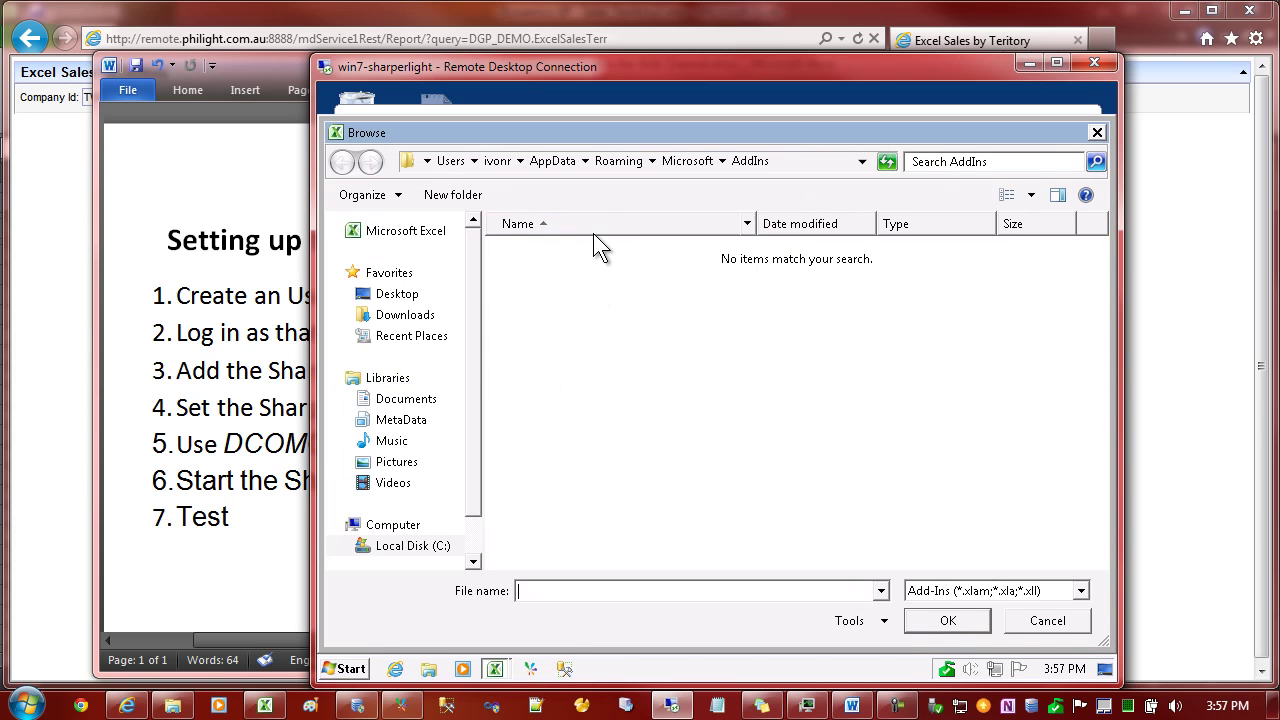
pyautogui.click(420, 548)
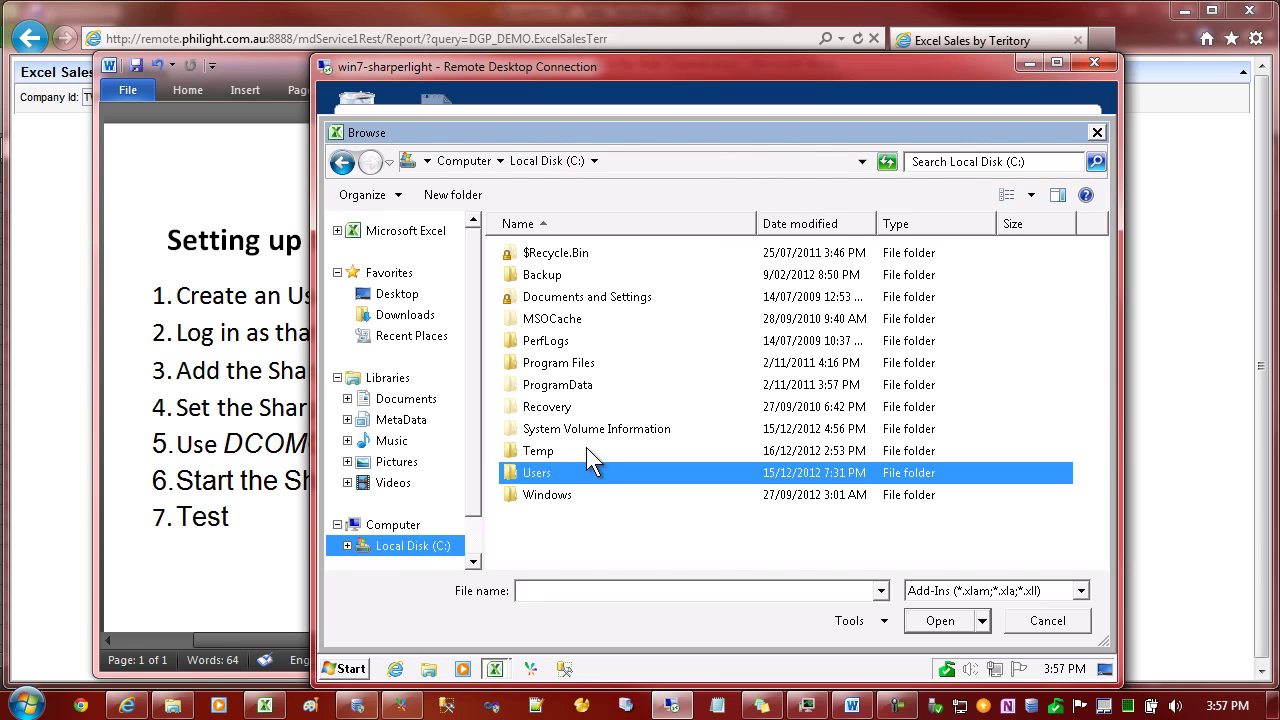
pyautogui.doubleClick(579, 365)
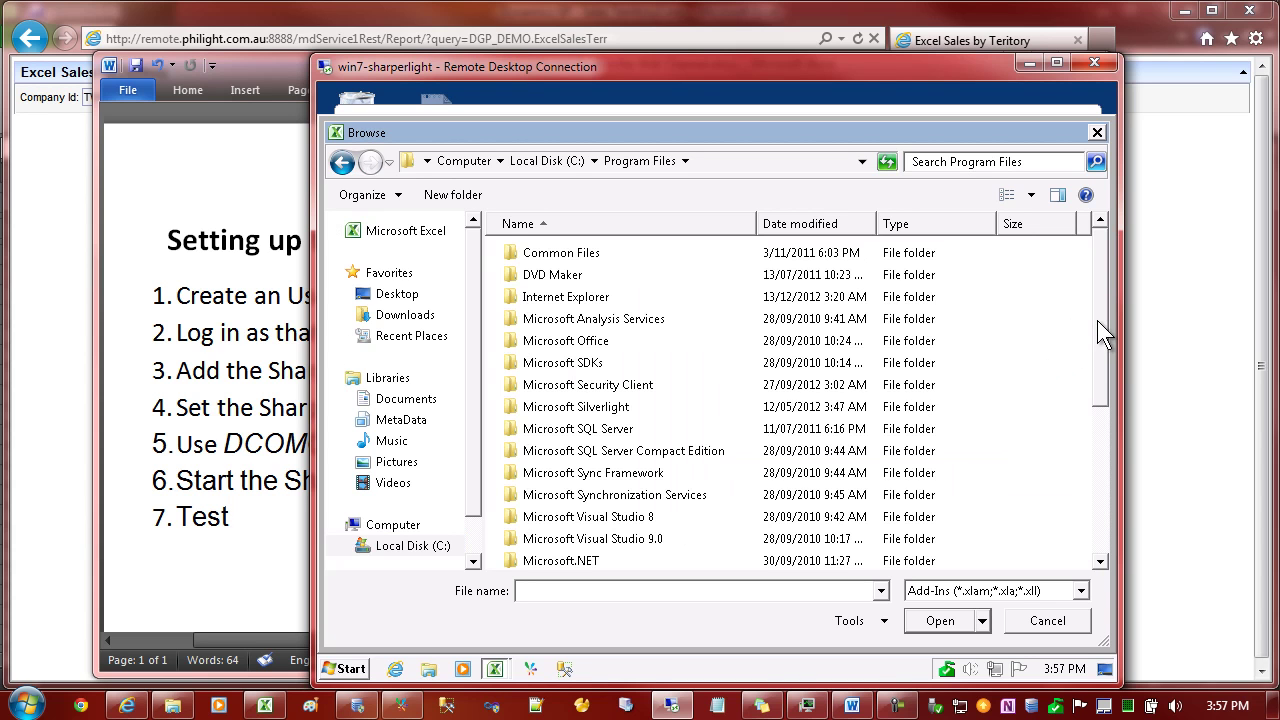
pyautogui.click(657, 481)
pyautogui.press('p')
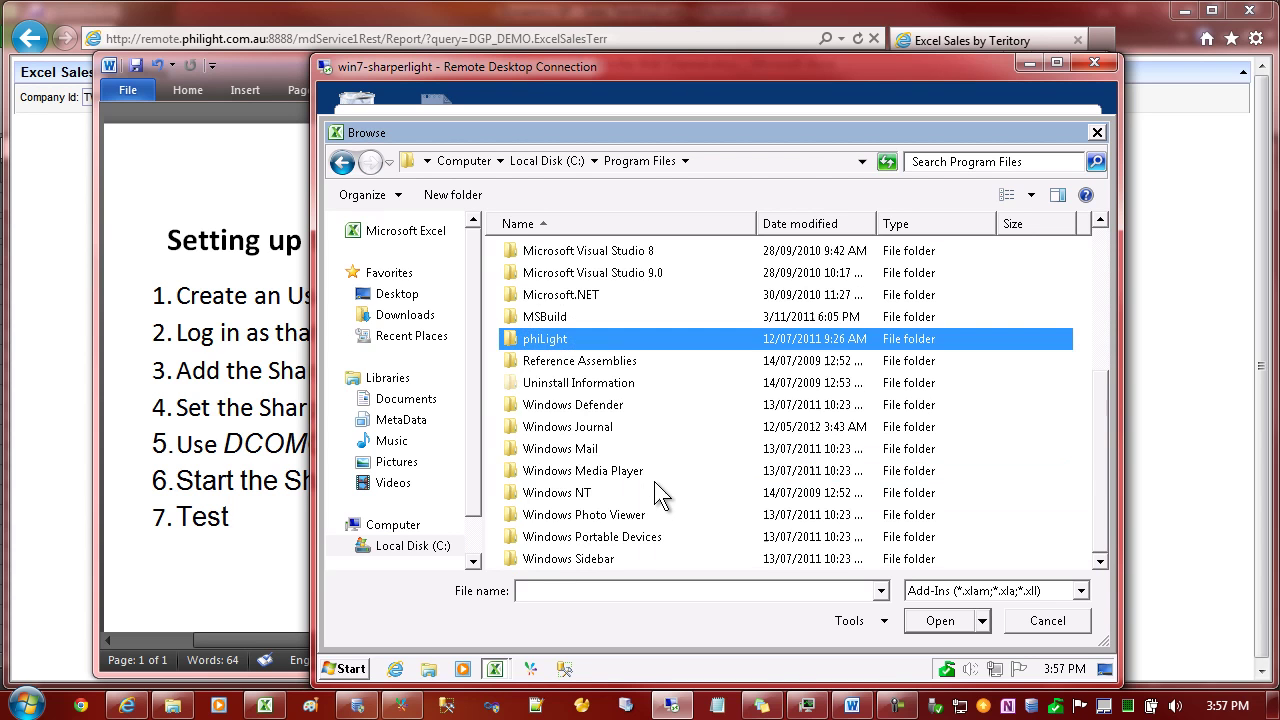
pyautogui.doubleClick(545, 345)
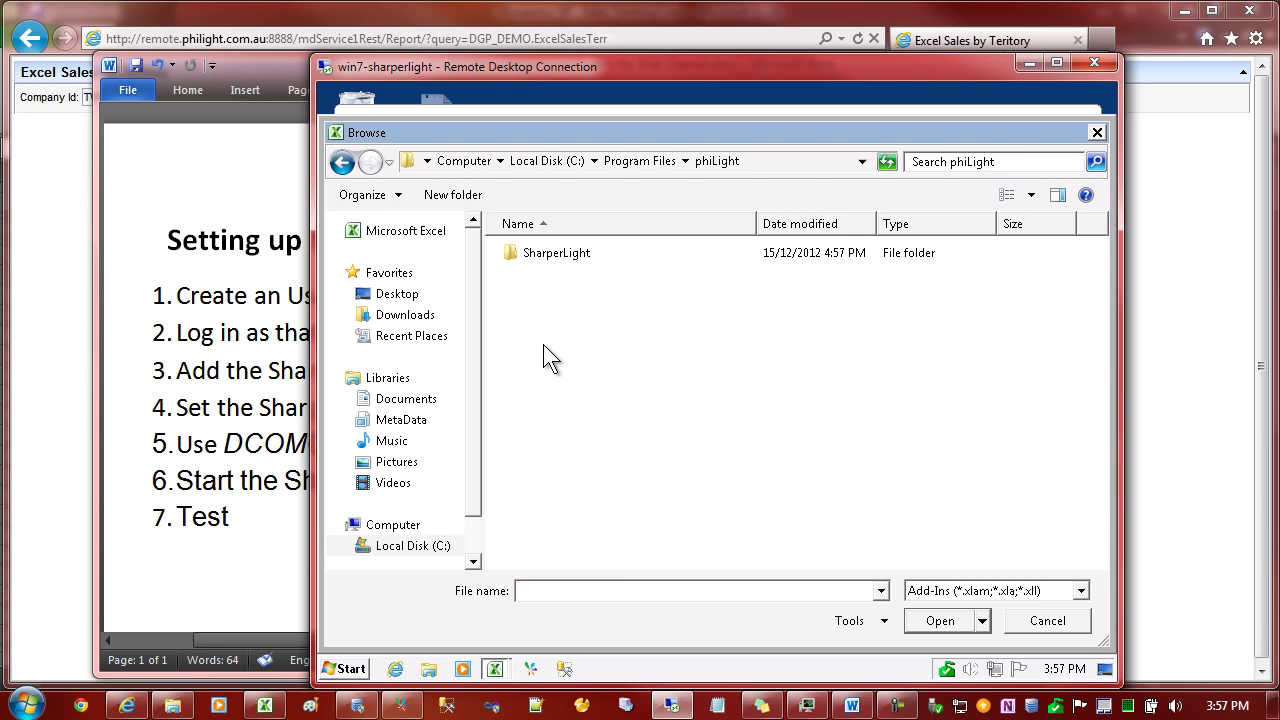
pyautogui.doubleClick(546, 256)
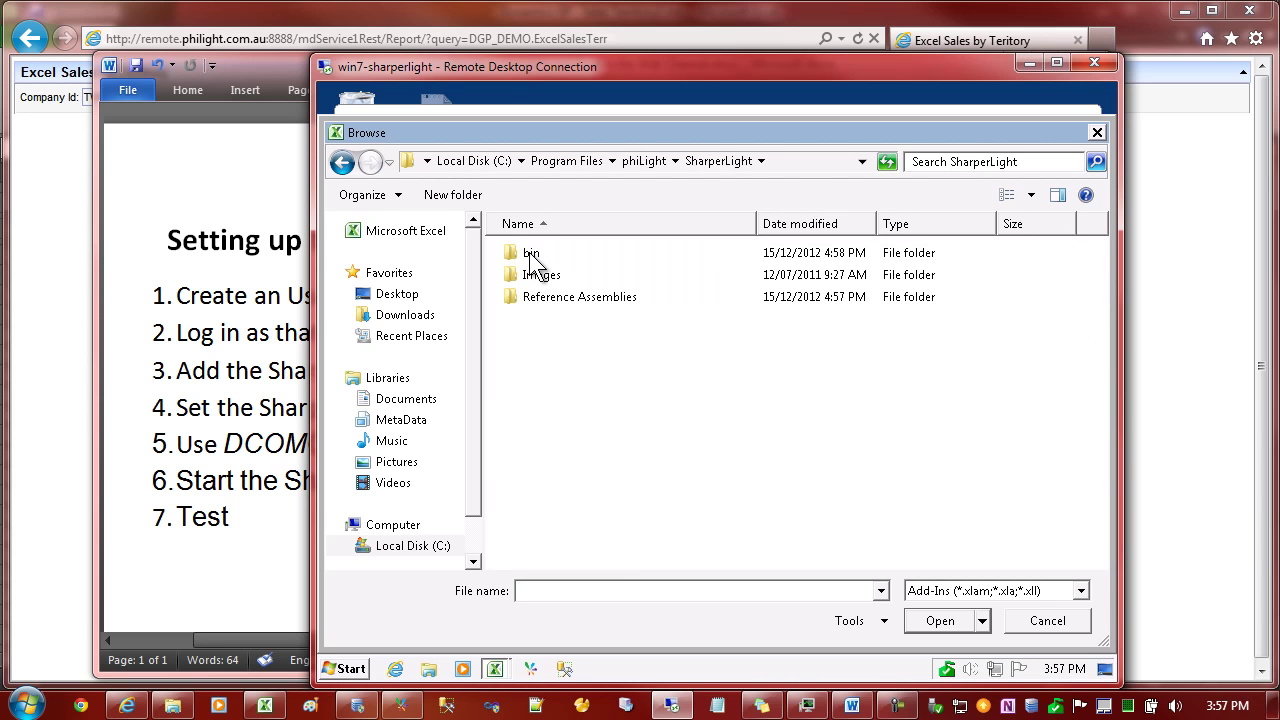
pyautogui.doubleClick(530, 254)
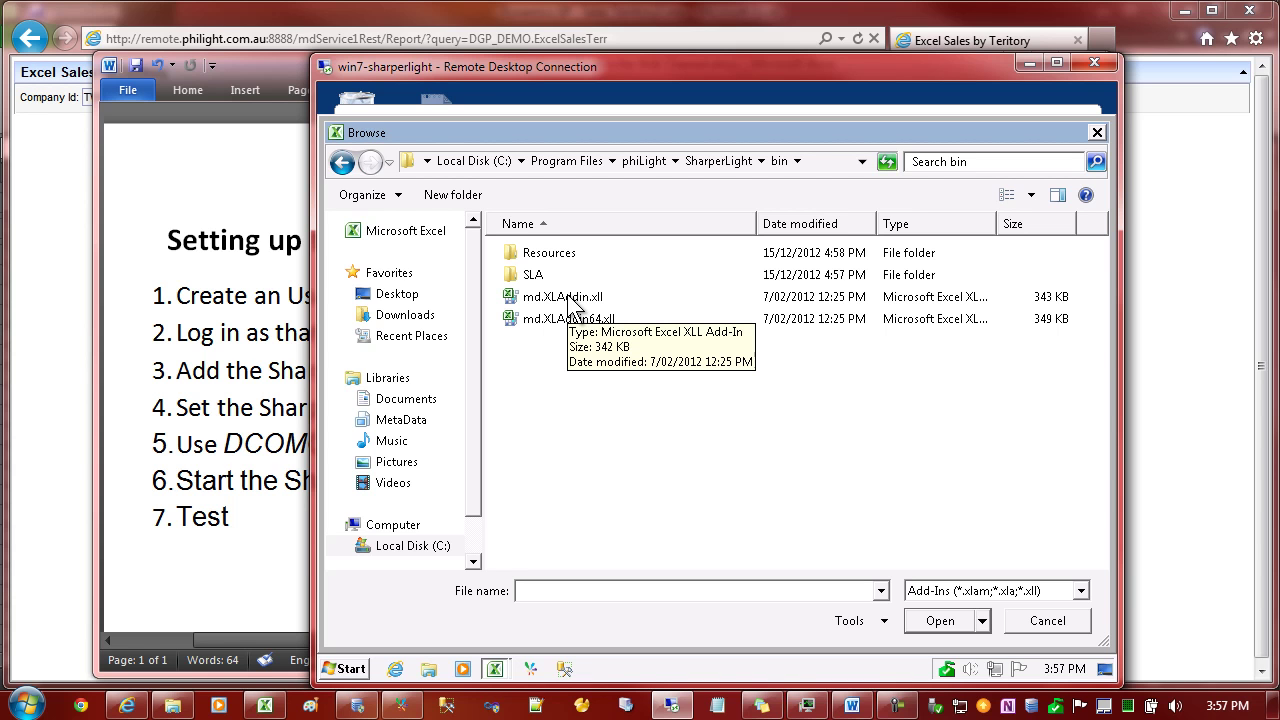
pyautogui.doubleClick(568, 298)
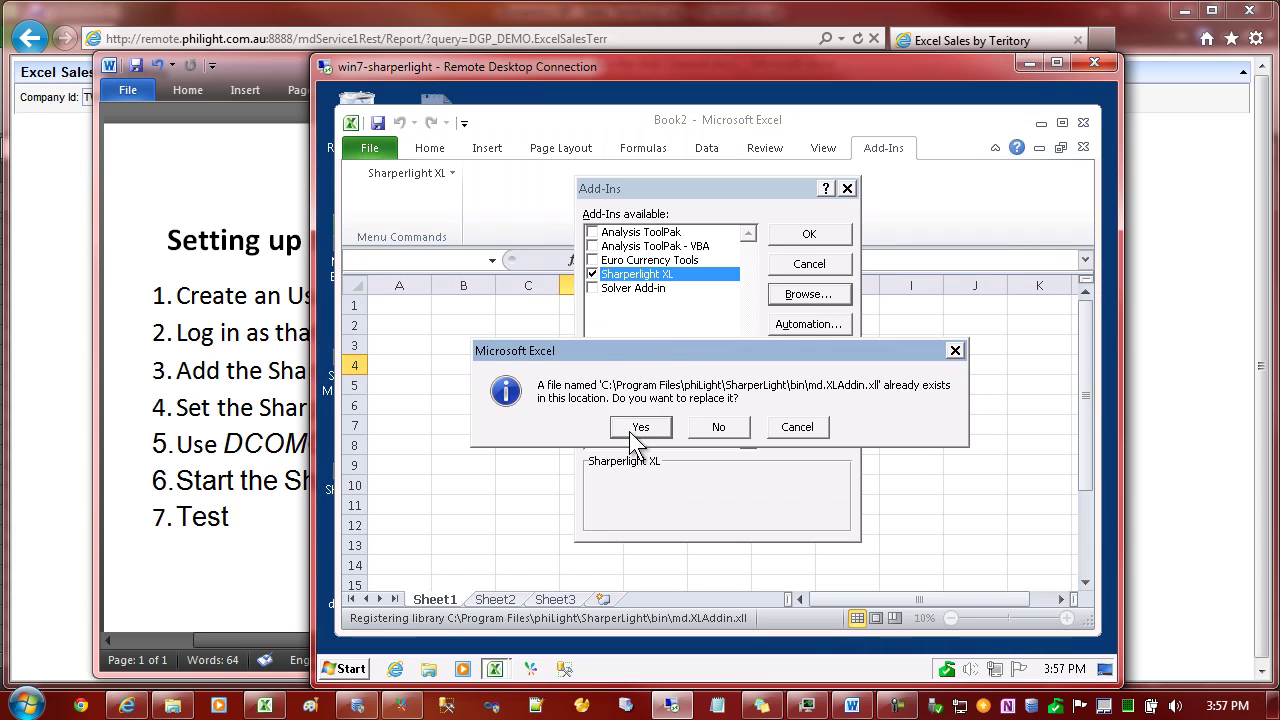
pyautogui.click(629, 431)
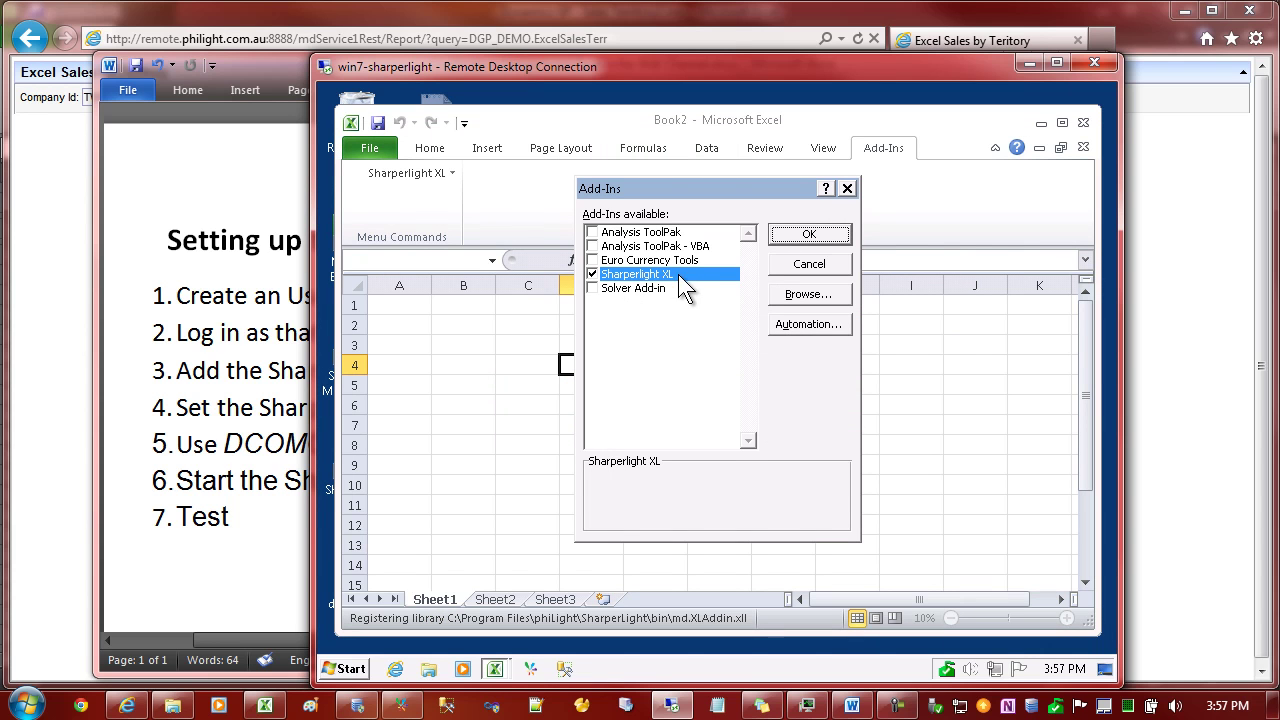
pyautogui.click(809, 234)
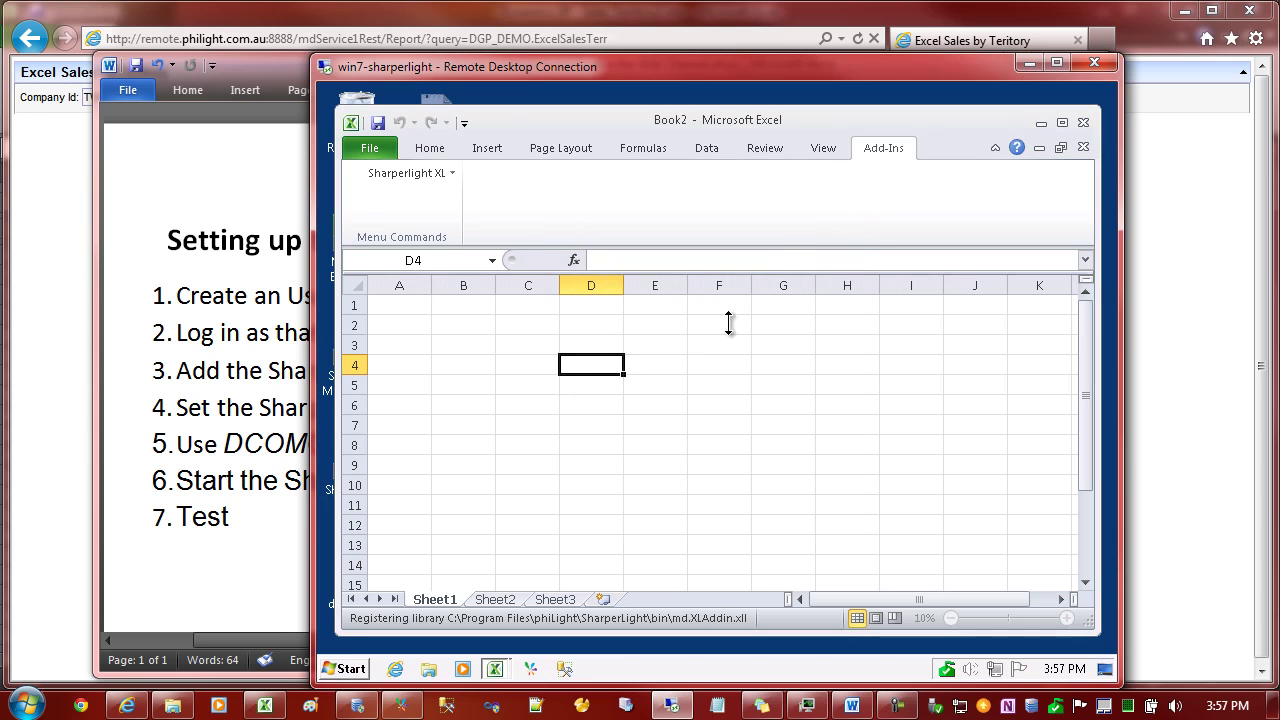
# Step: Close the Book2 workbook and exit Excel on the remote server
pyautogui.click(451, 345)
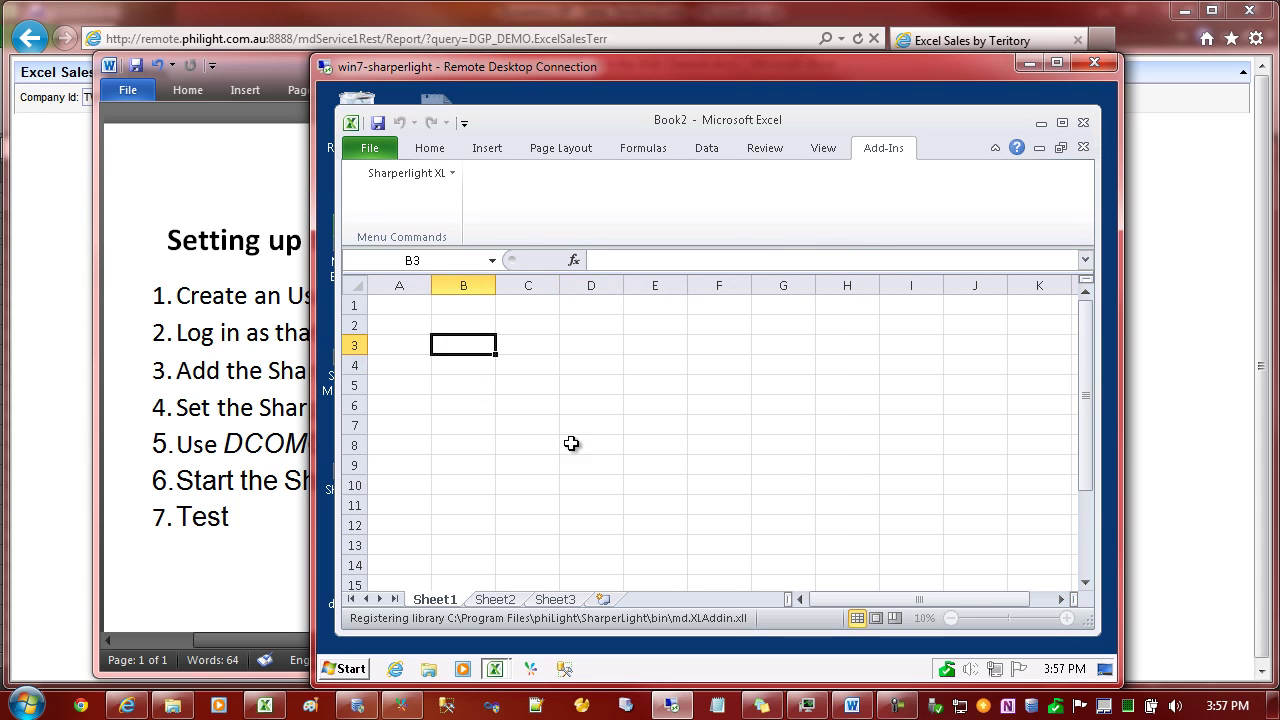
pyautogui.click(573, 350)
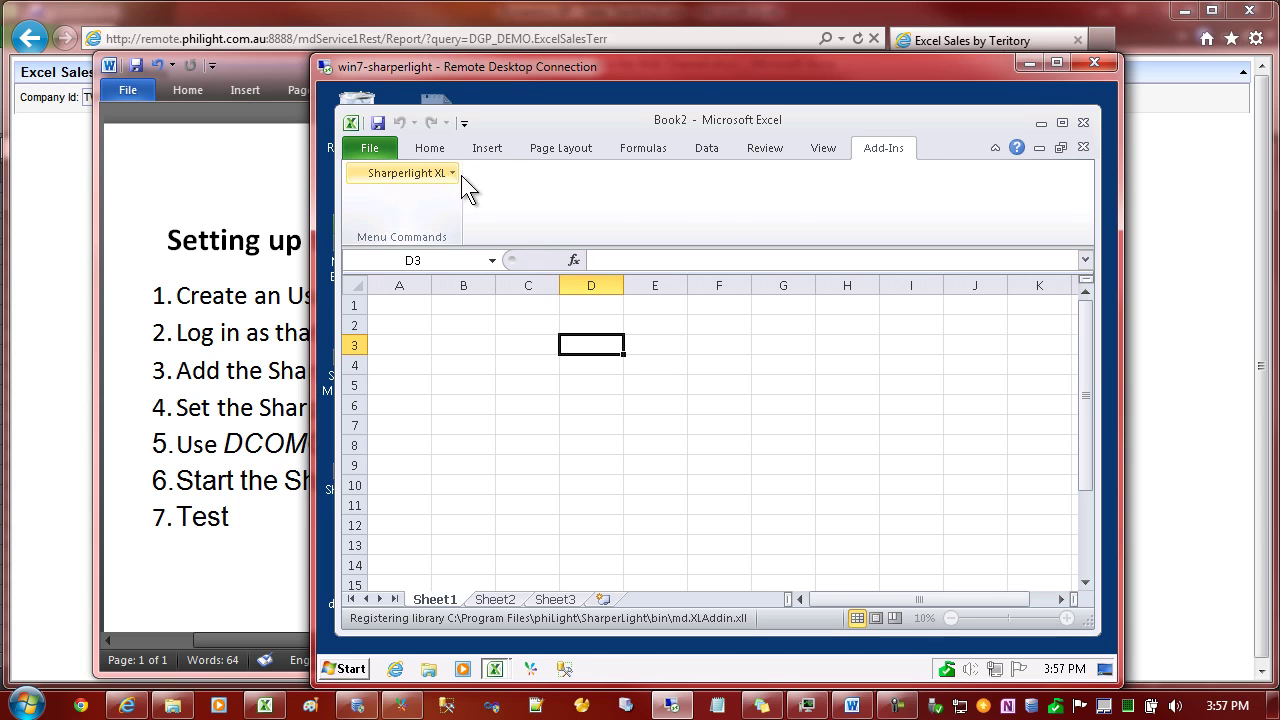
pyautogui.click(1083, 122)
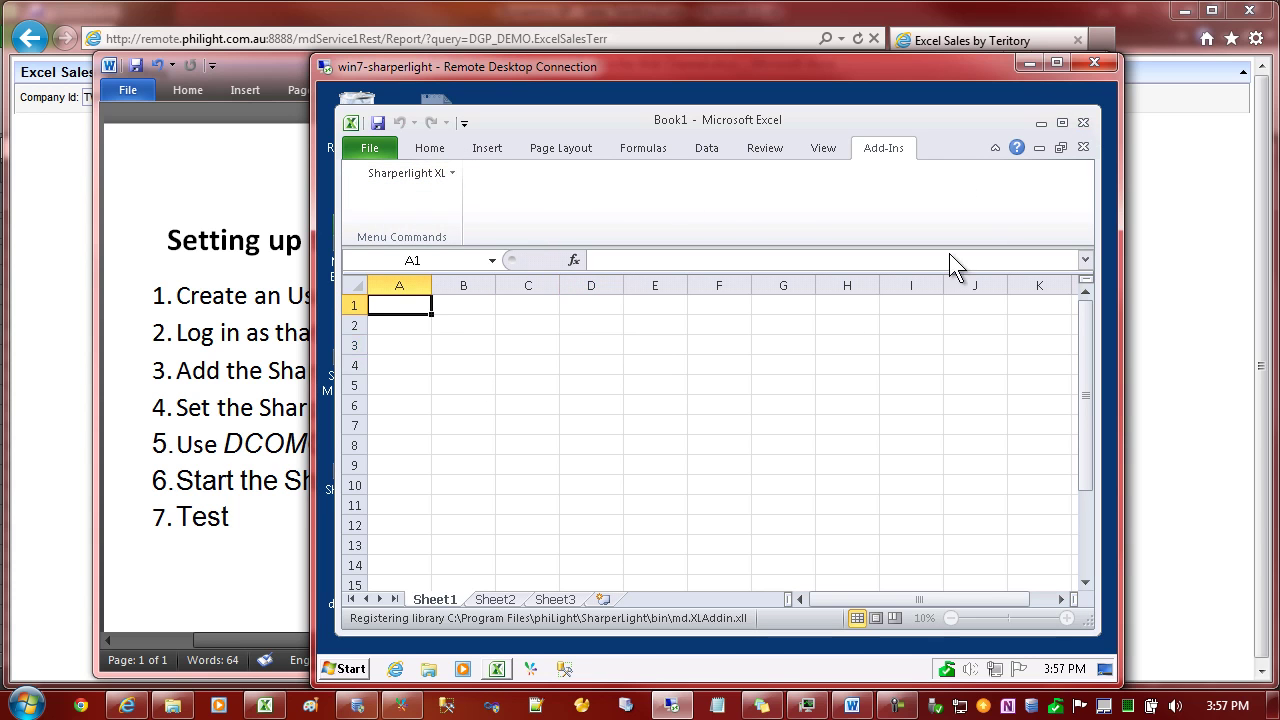
pyautogui.click(1083, 122)
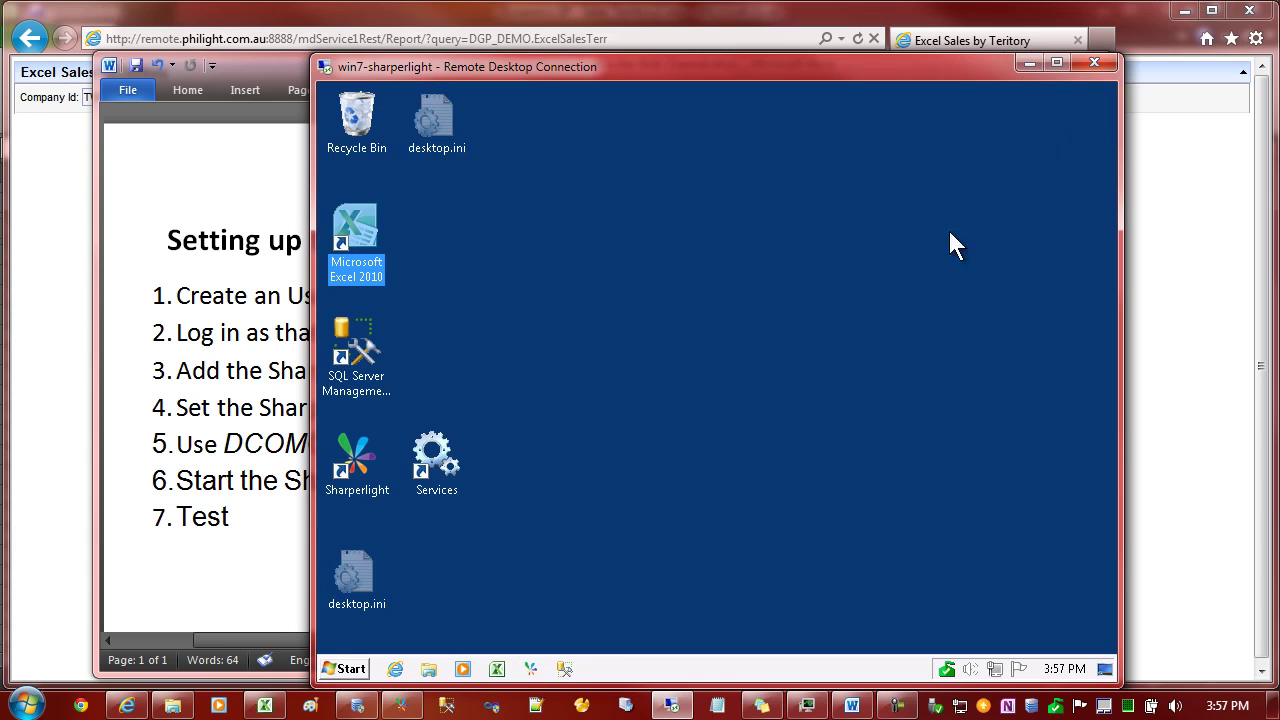
# Step: Check the user account on the SharperLight Service's Log On tab in Services
pyautogui.click(636, 393)
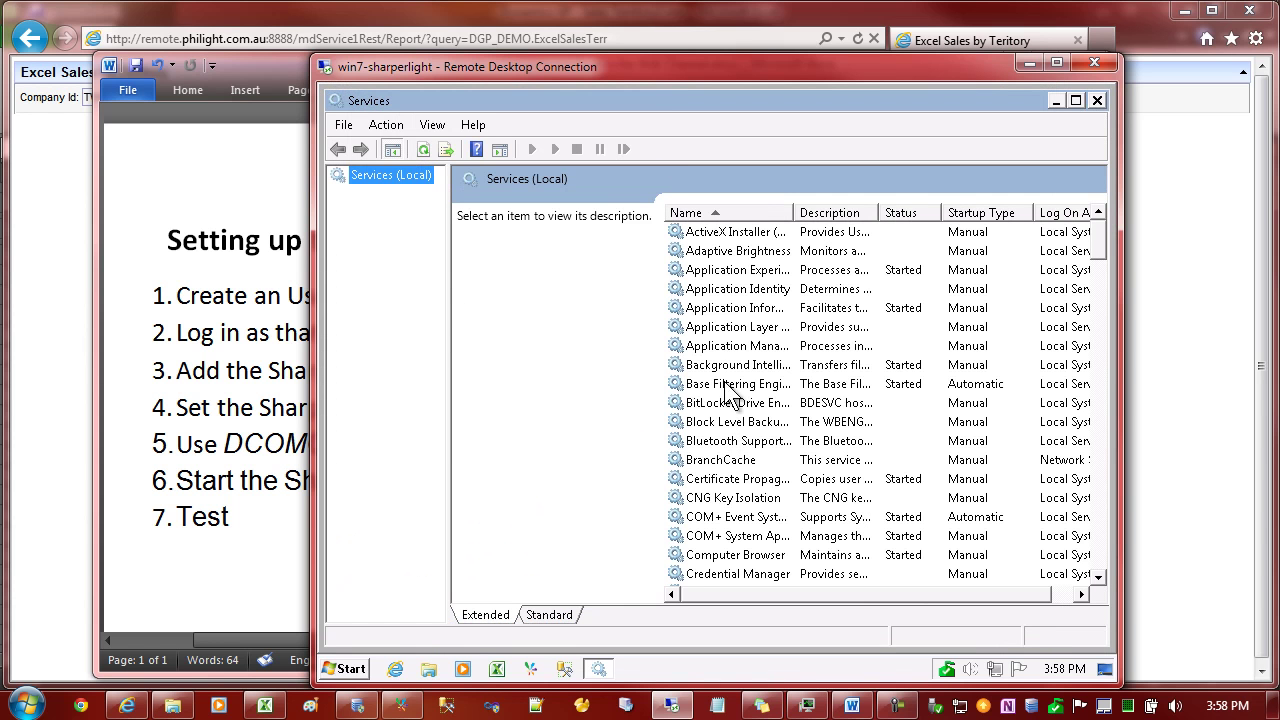
pyautogui.click(729, 365)
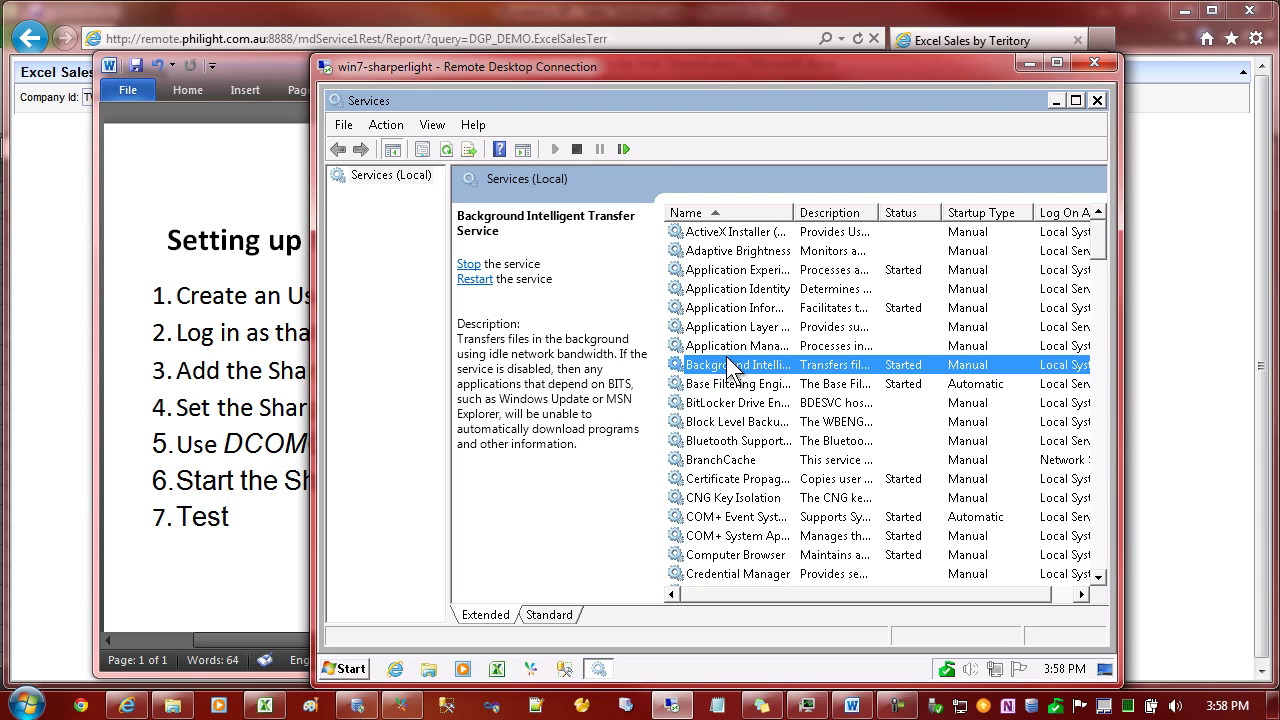
pyautogui.write('sh')
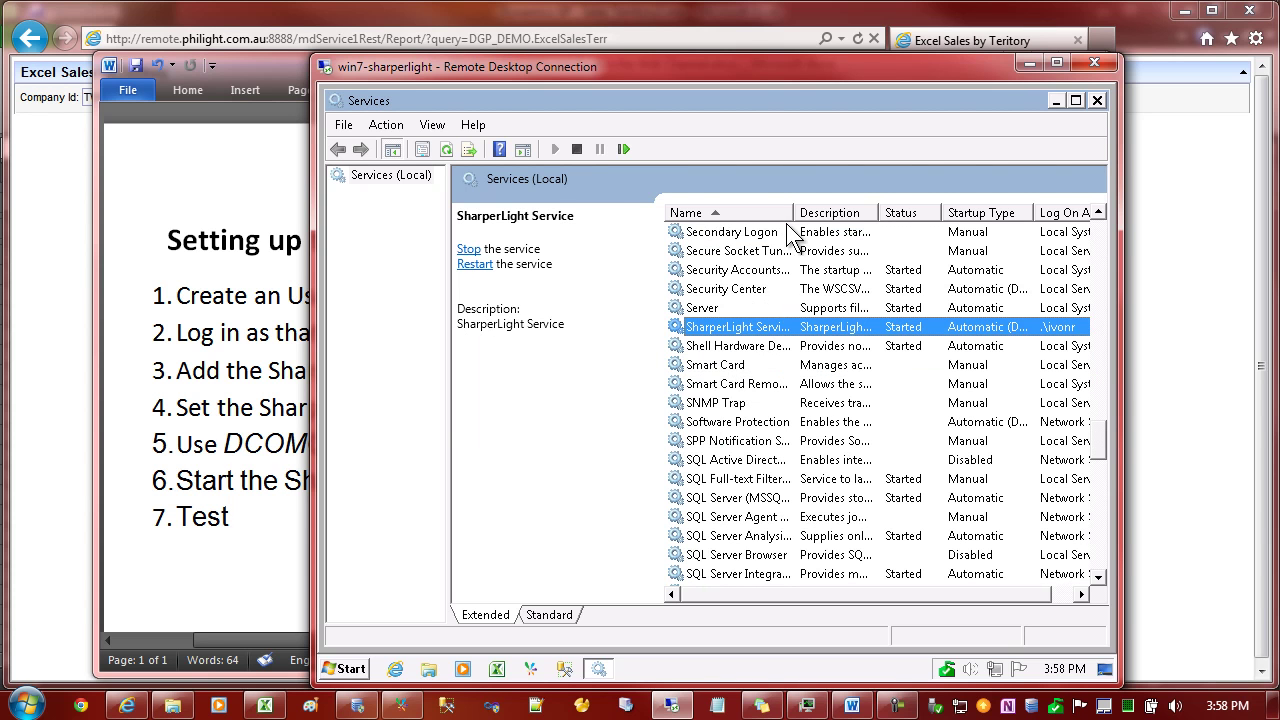
pyautogui.moveTo(795, 212); pyautogui.dragTo(853, 212)
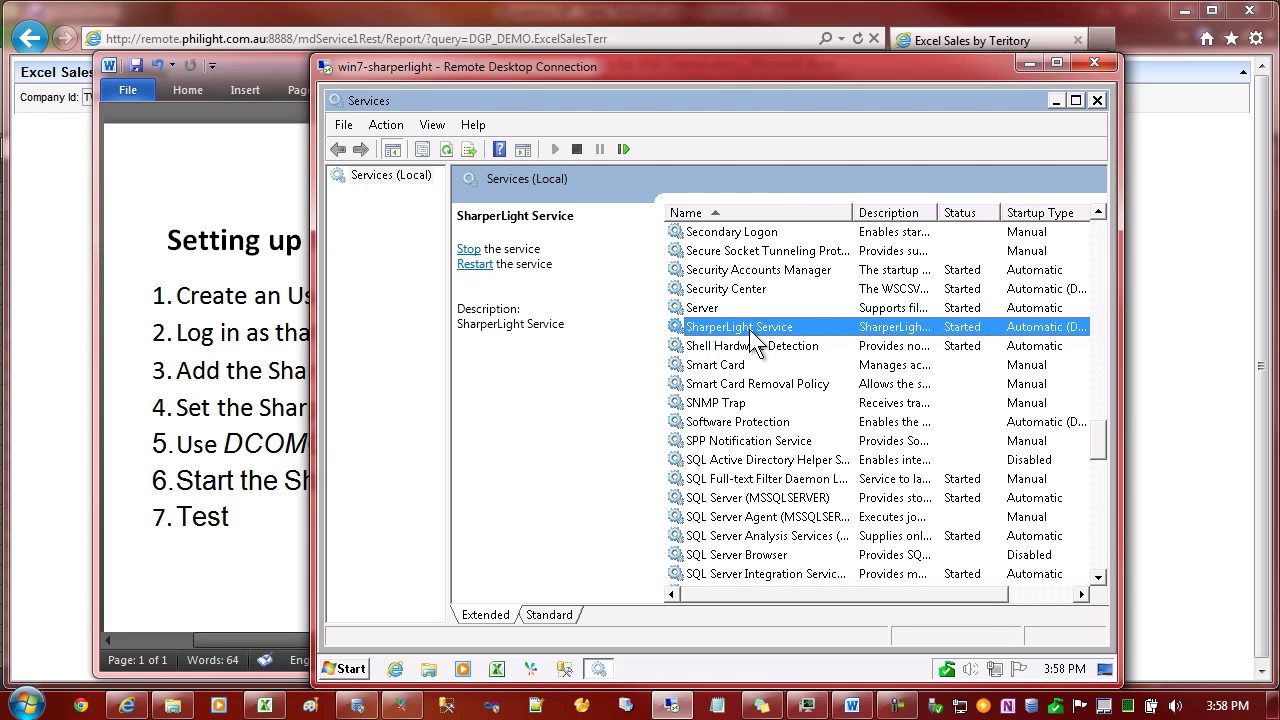
pyautogui.doubleClick(746, 330)
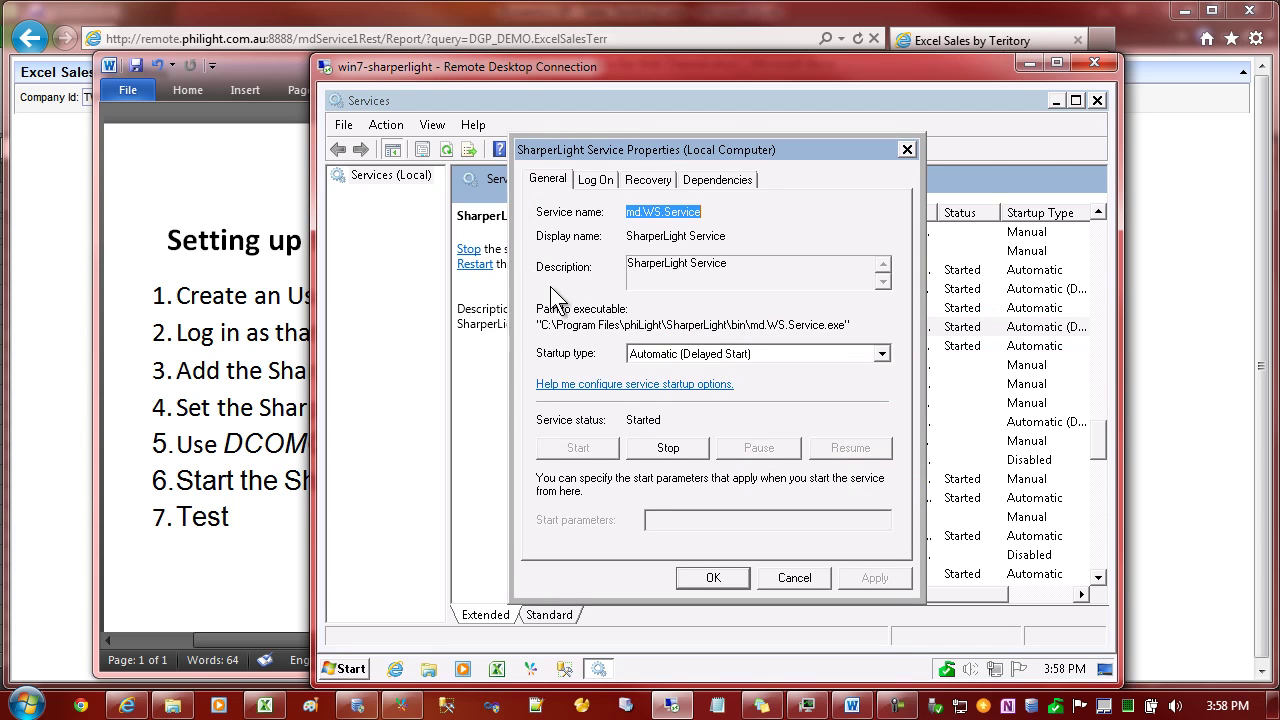
pyautogui.click(598, 182)
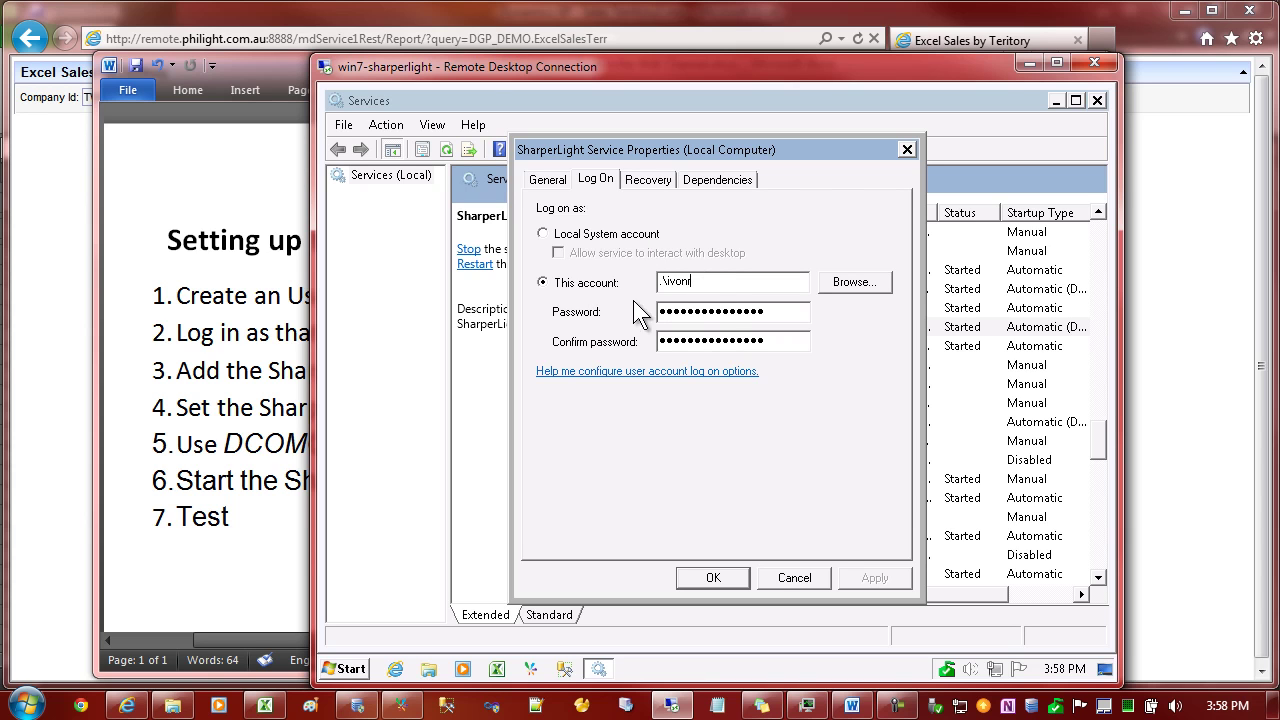
pyautogui.moveTo(692, 283); pyautogui.dragTo(666, 281)
pyautogui.click(705, 282)
pyautogui.click(728, 577)
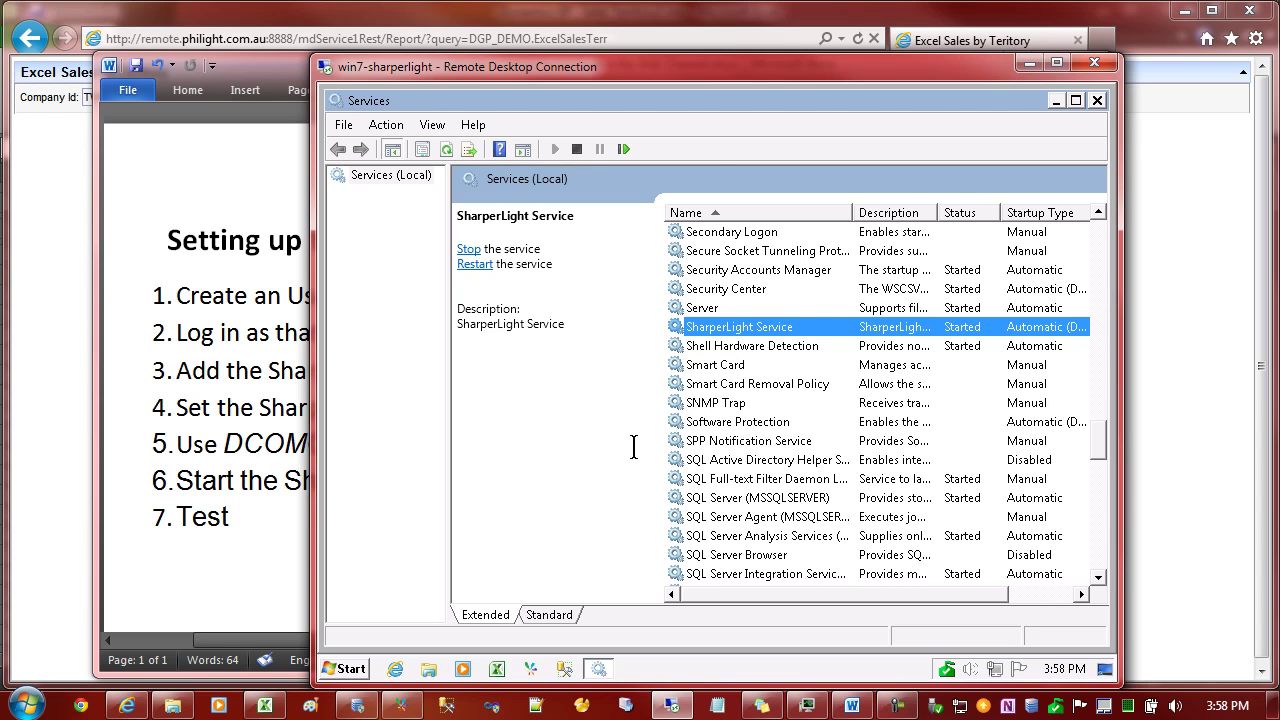
# Step: Close Services and highlight DCOMCNFG in step 5 of the Word checklist
pyautogui.click(1096, 100)
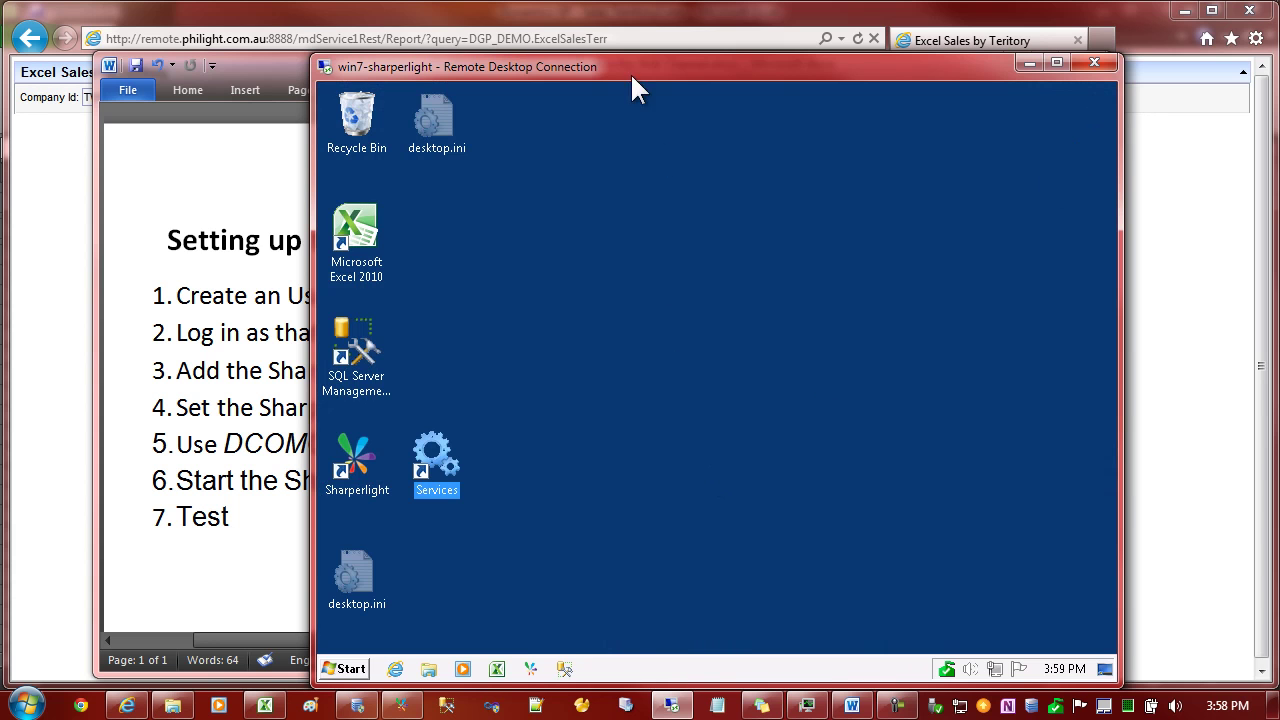
pyautogui.hotkey('alt', 'Tab')
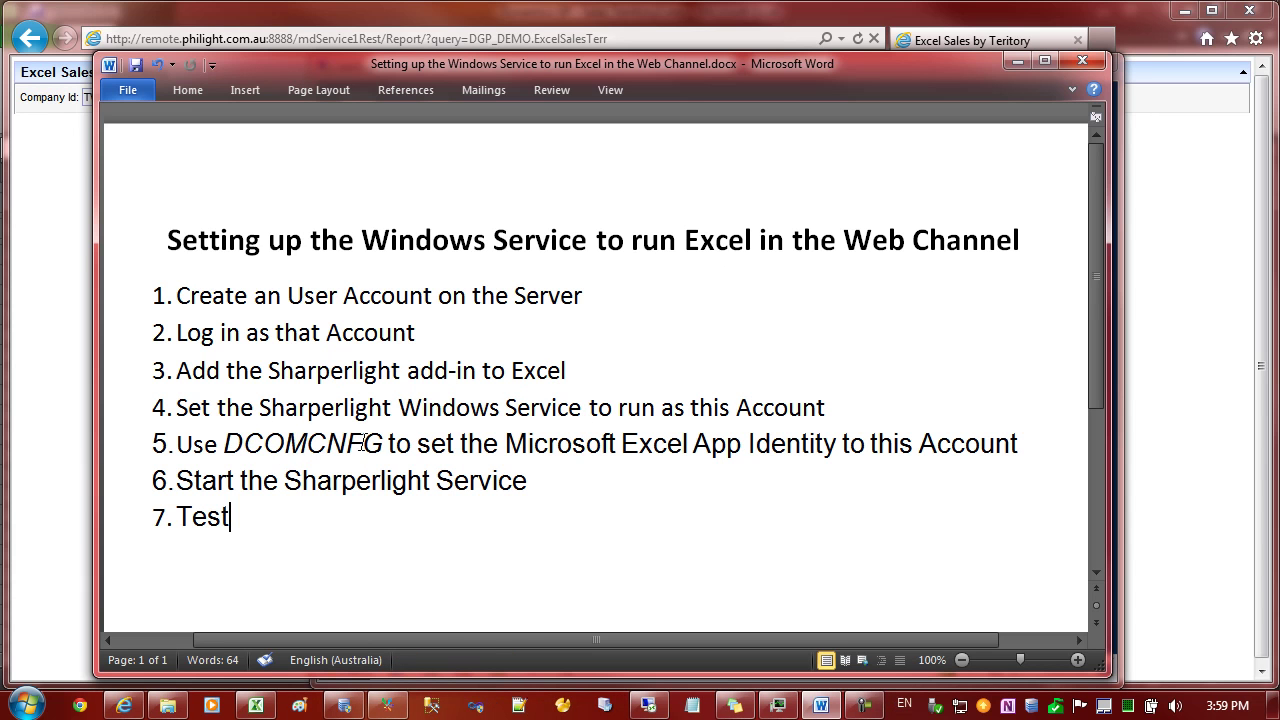
pyautogui.moveTo(386, 443); pyautogui.dragTo(230, 447)
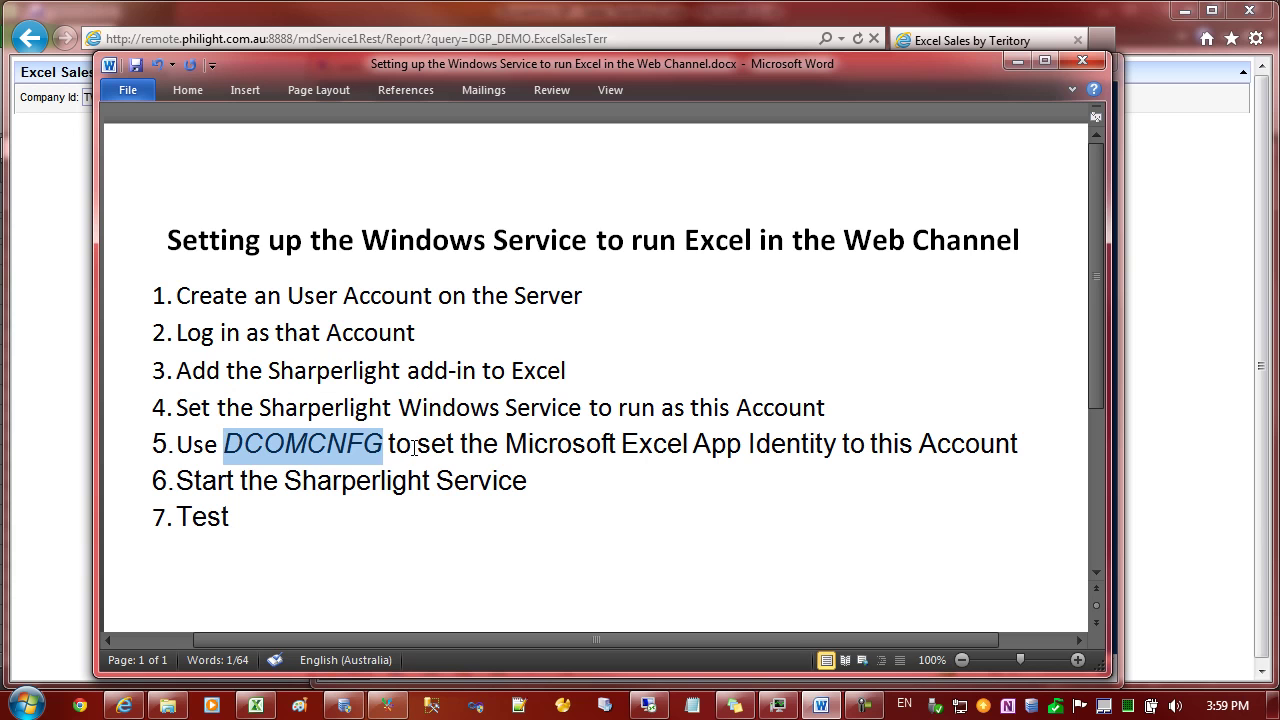
# Step: Launch DCOMCNFG from the remote server's Start menu search
pyautogui.click(648, 703)
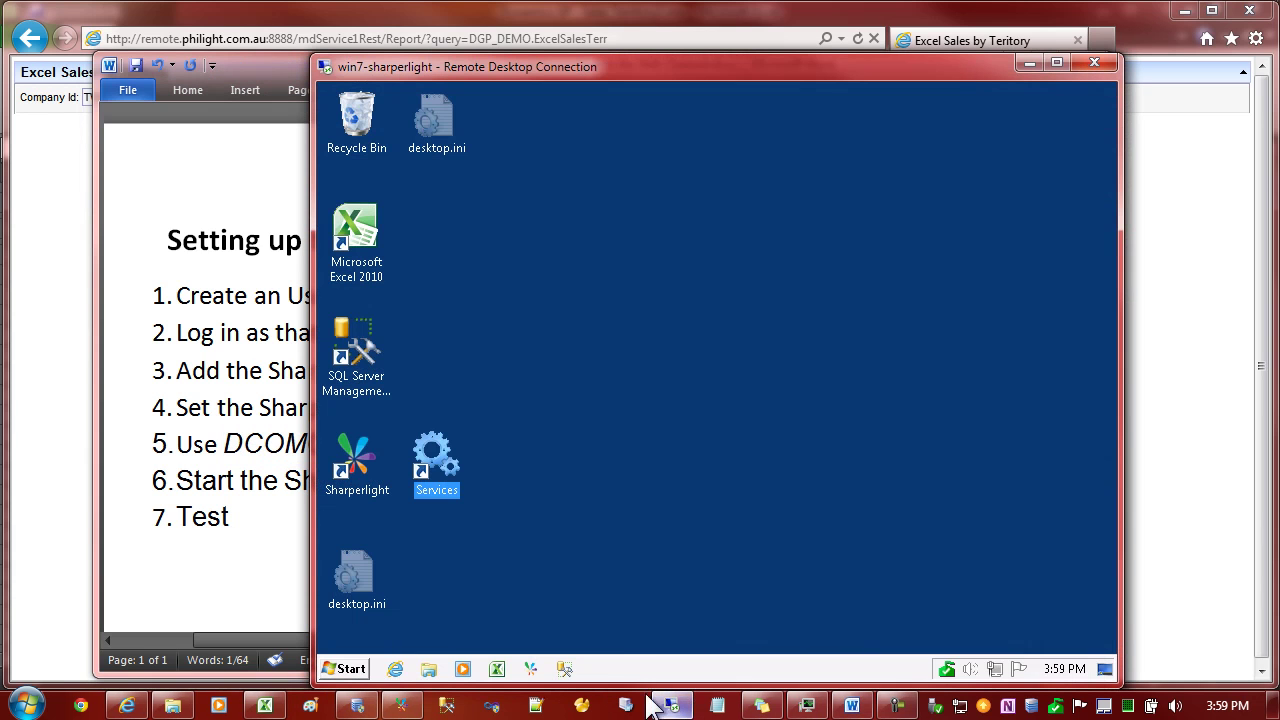
pyautogui.click(352, 669)
pyautogui.click(366, 632)
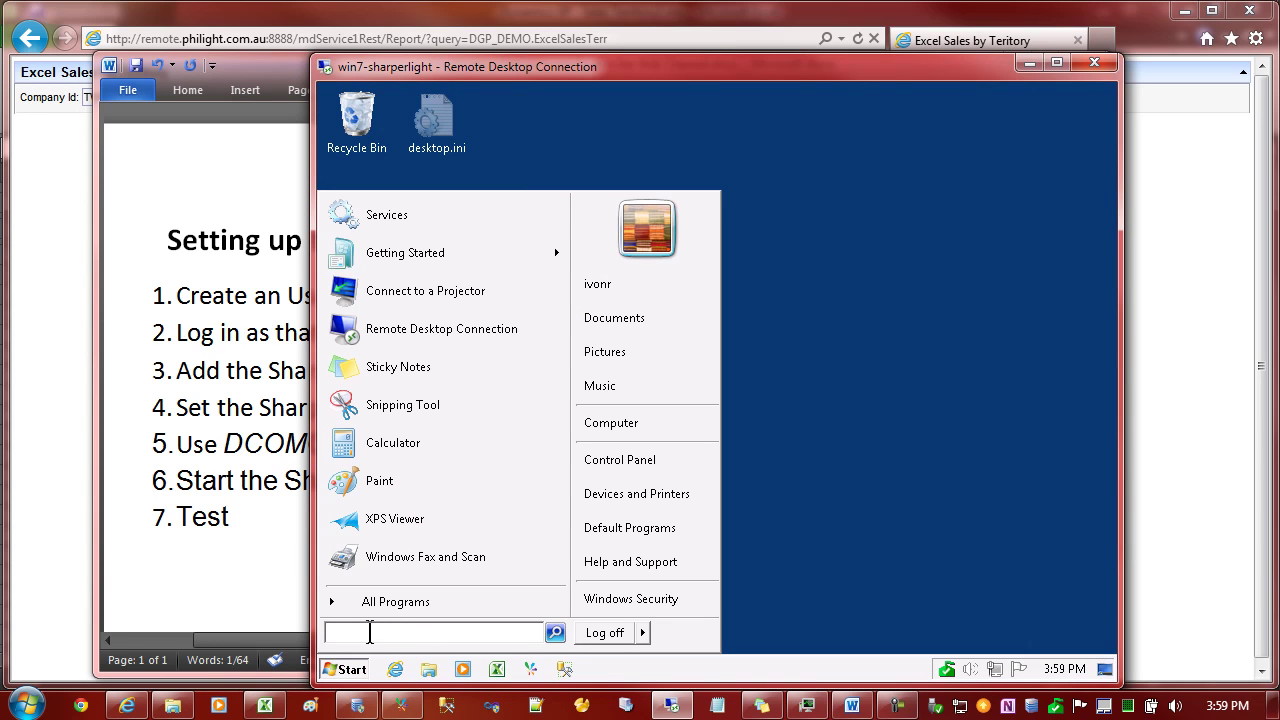
pyautogui.write('DCOMCNFG')
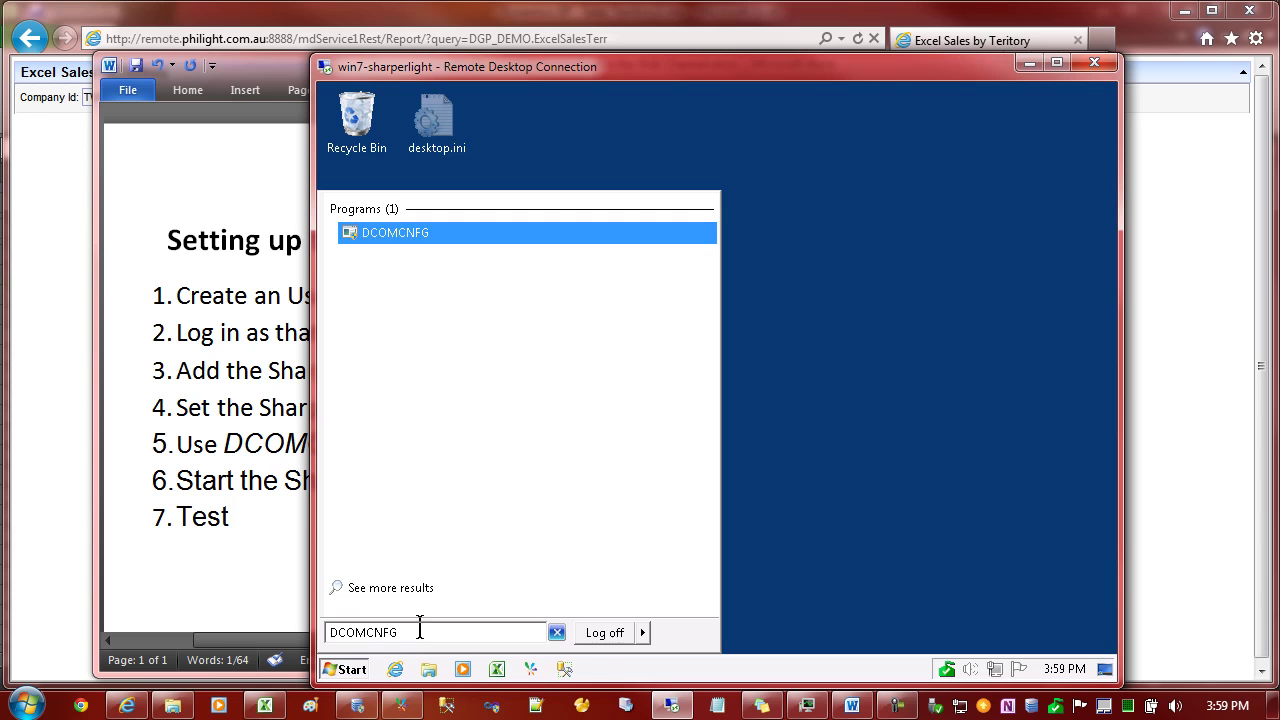
pyautogui.click(447, 231)
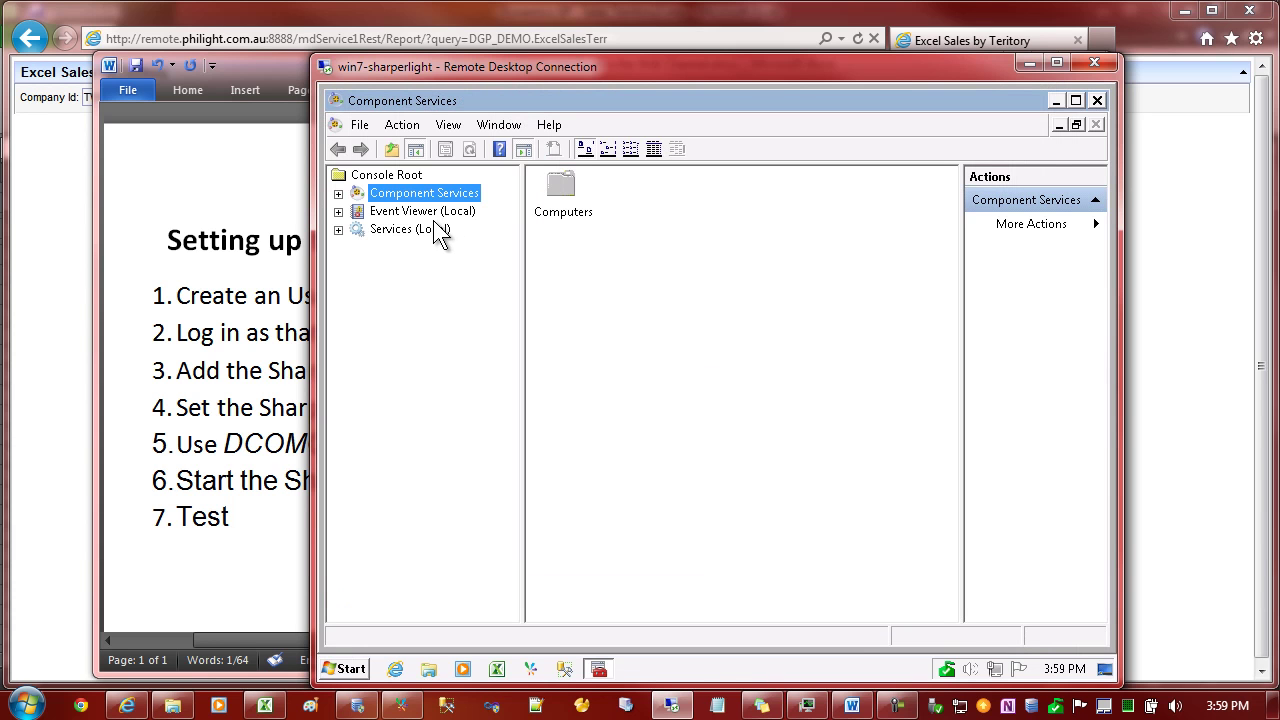
# Step: Expand to My Computer's DCOM Config and select Microsoft Excel Application
pyautogui.click(339, 194)
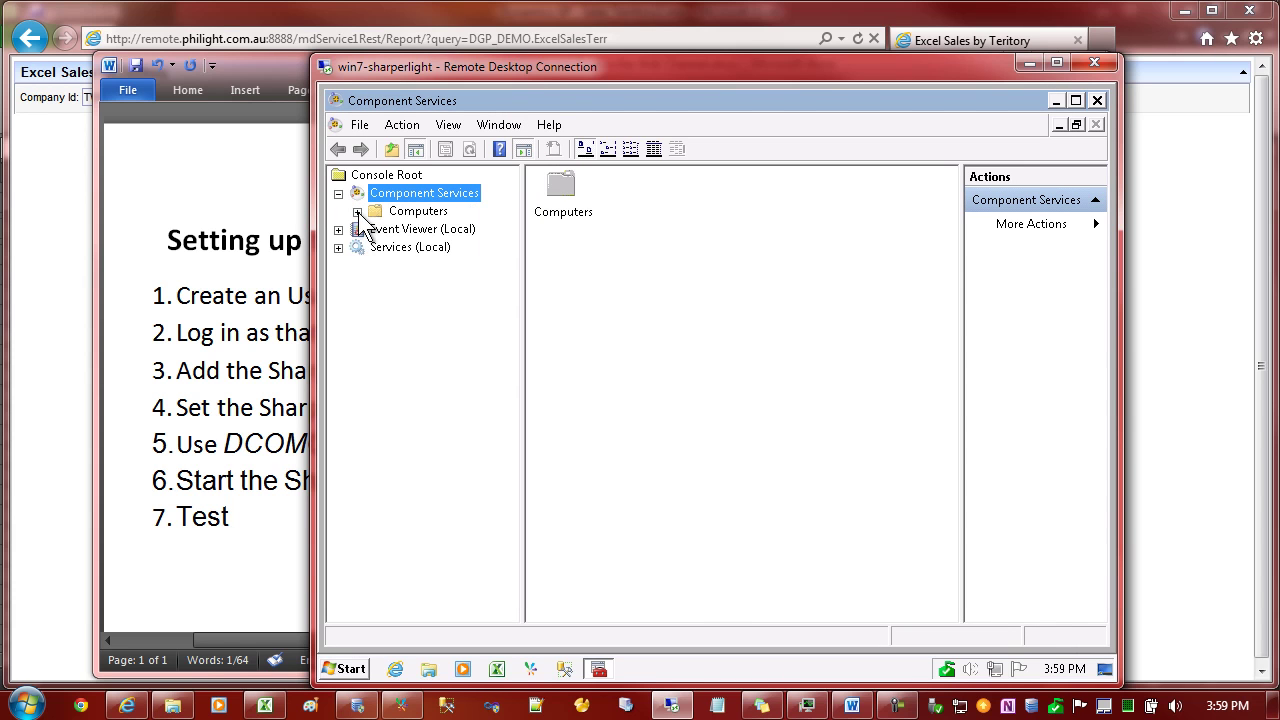
pyautogui.click(357, 212)
pyautogui.click(376, 231)
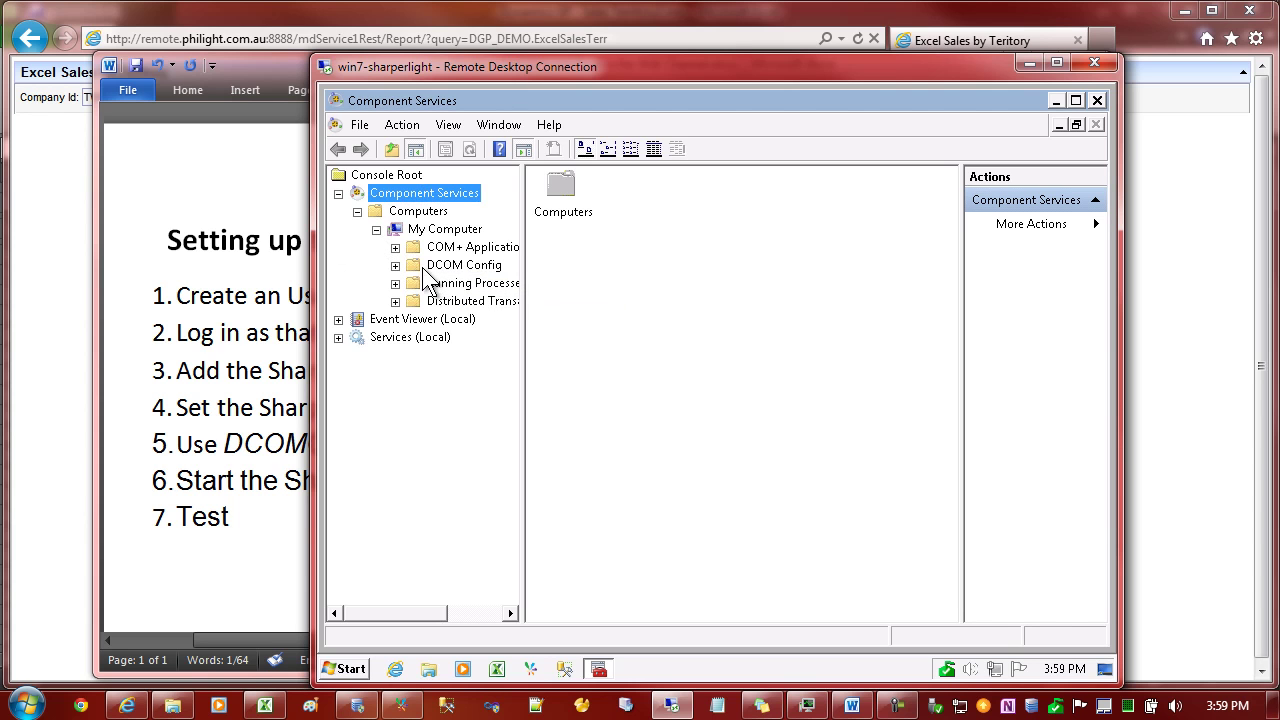
pyautogui.click(395, 265)
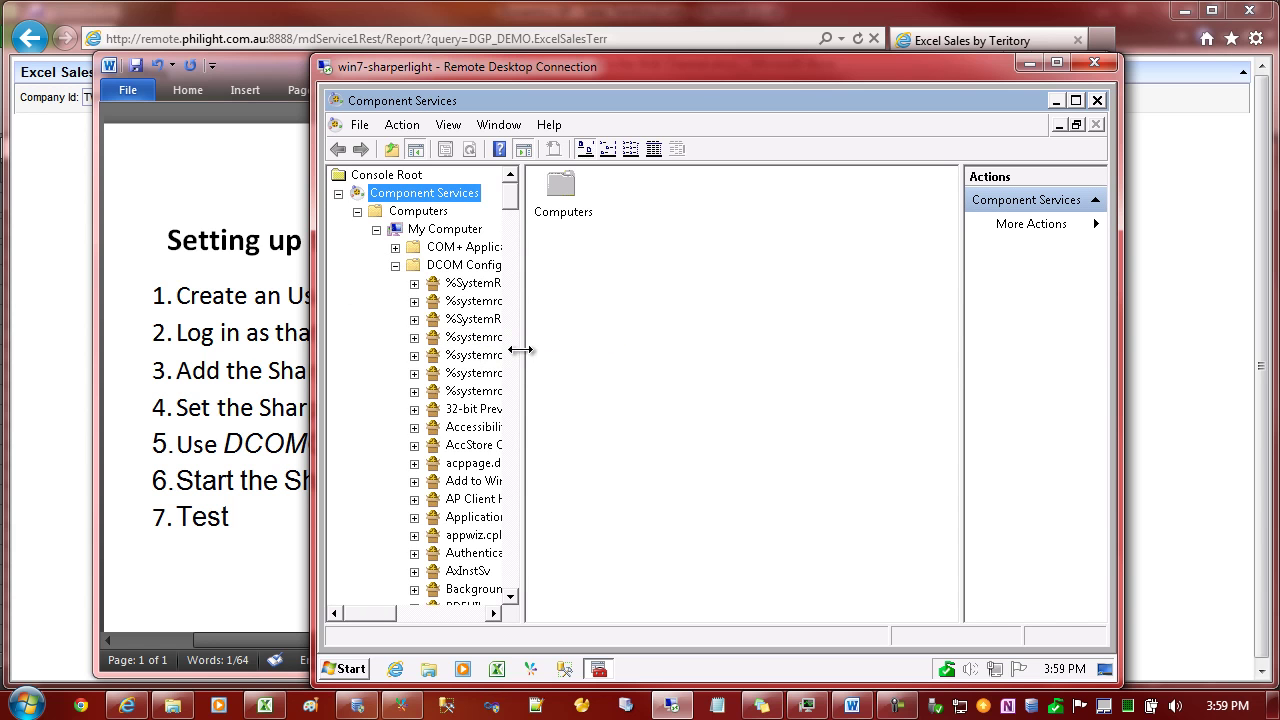
pyautogui.moveTo(521, 350); pyautogui.dragTo(712, 362)
pyautogui.moveTo(699, 199); pyautogui.dragTo(708, 310)
pyautogui.click(517, 230)
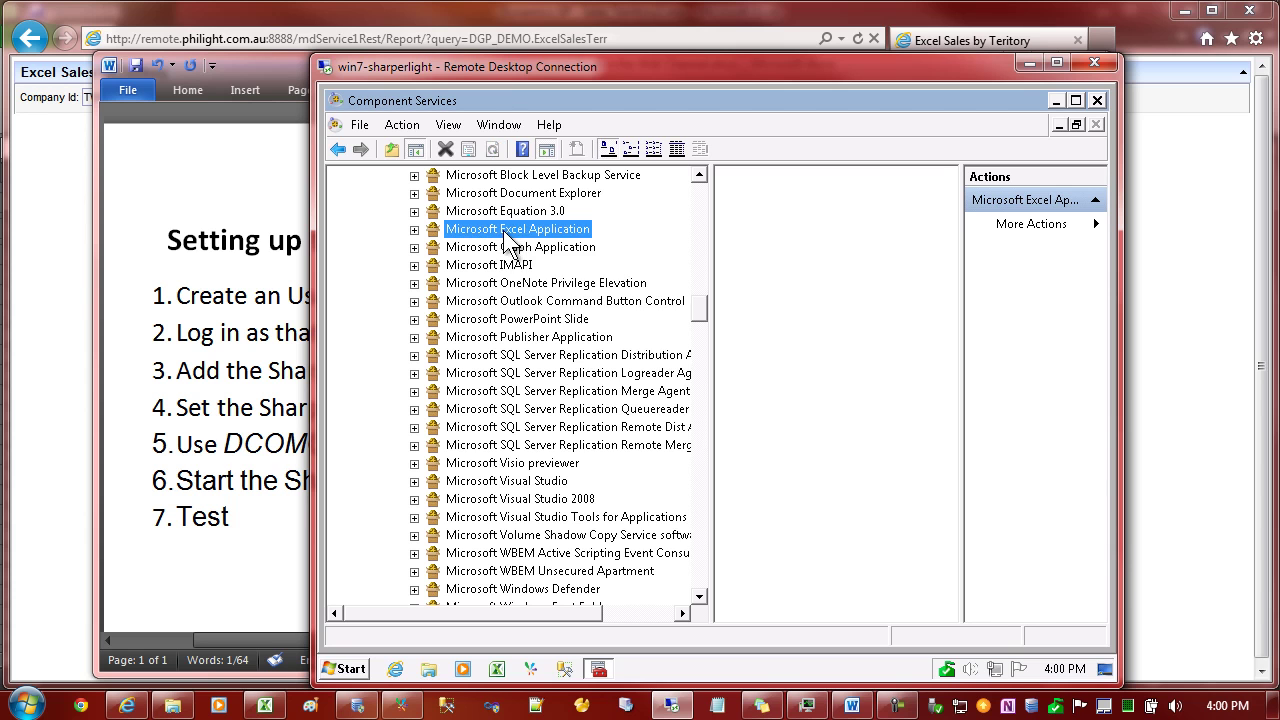
# Step: Confirm Microsoft Excel Application's Identity tab uses This user account, then close its properties
pyautogui.rightClick(503, 230)
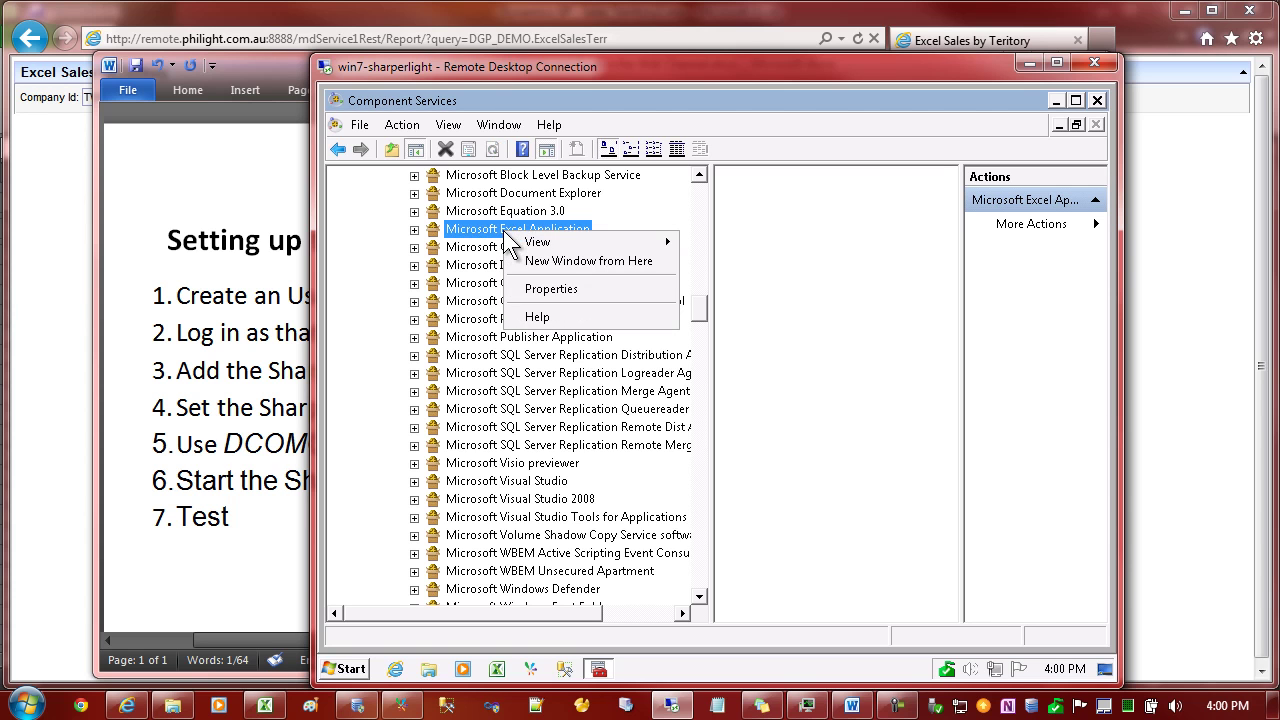
pyautogui.click(537, 292)
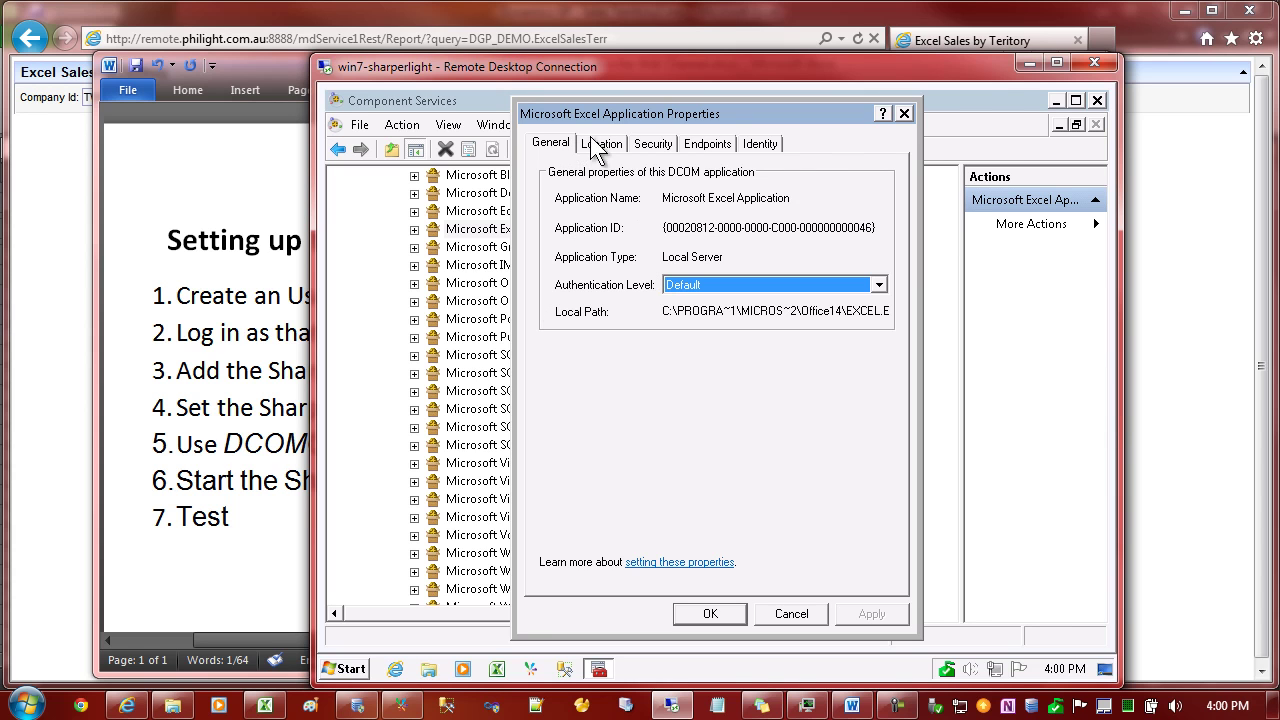
pyautogui.click(760, 144)
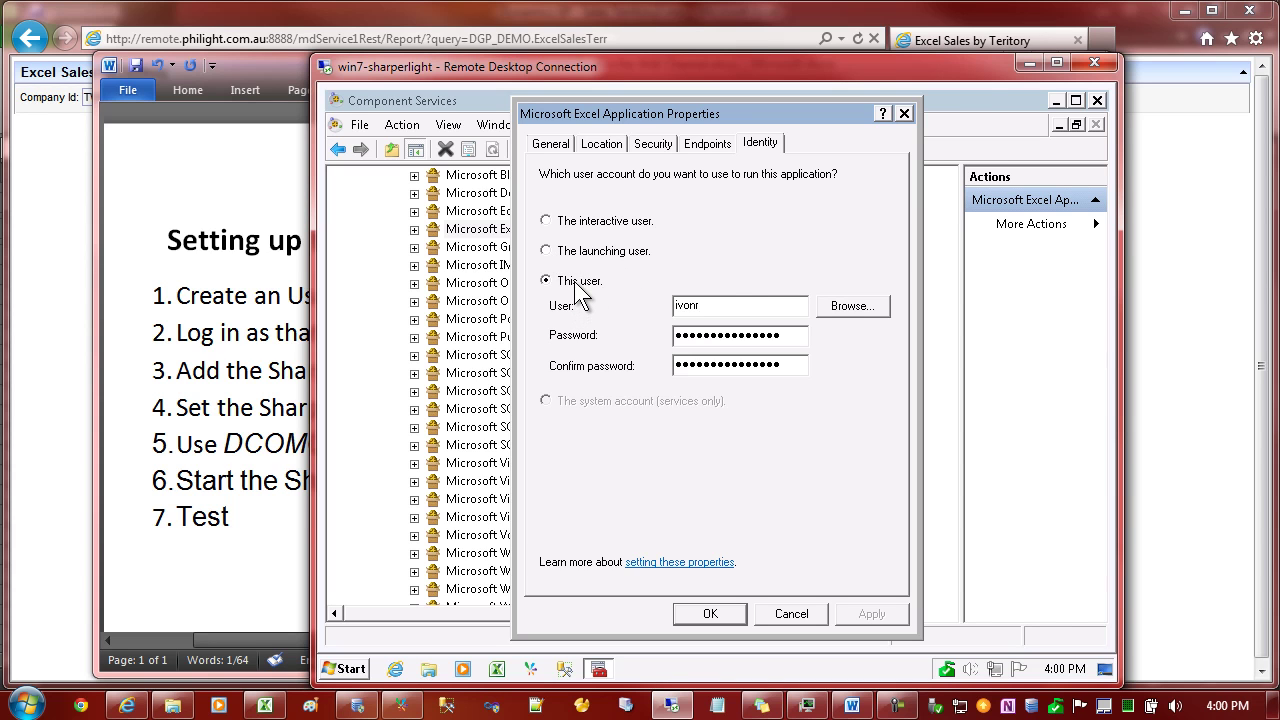
pyautogui.moveTo(714, 305); pyautogui.dragTo(662, 305)
pyautogui.click(720, 307)
pyautogui.click(709, 615)
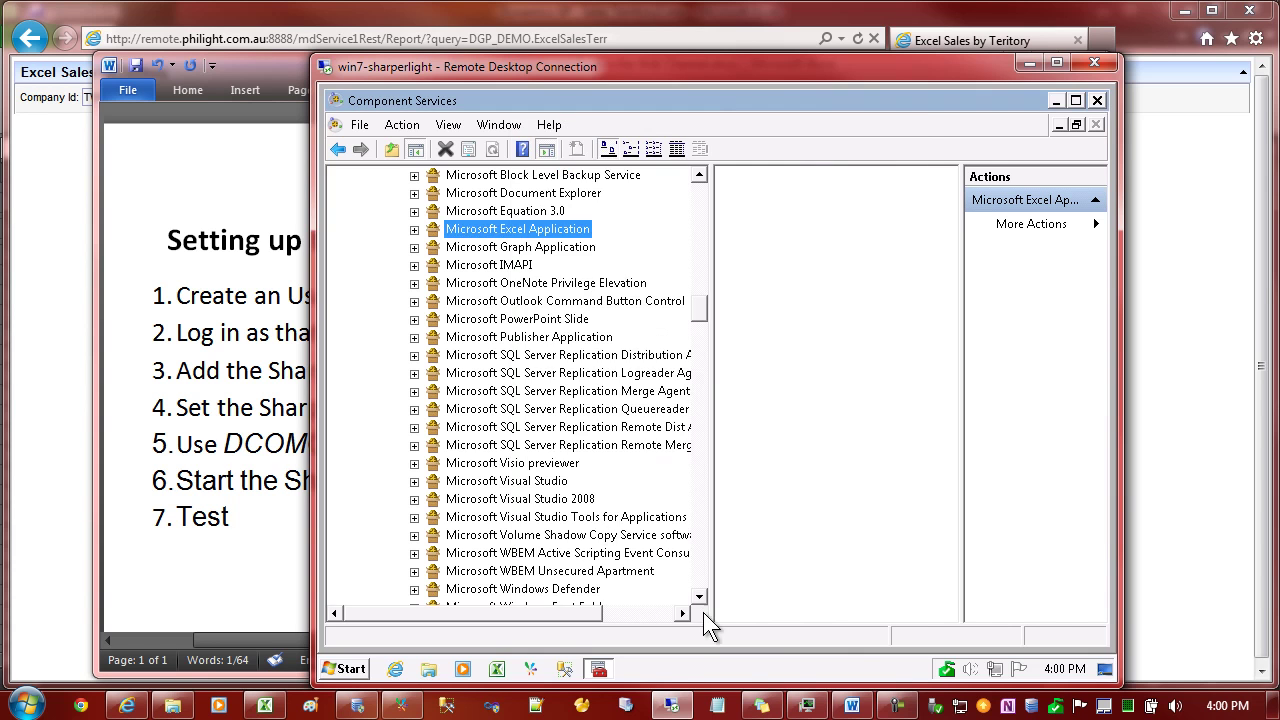
# Step: Close Component Services, then restart the SharperLight Service from the Services list
pyautogui.click(1098, 101)
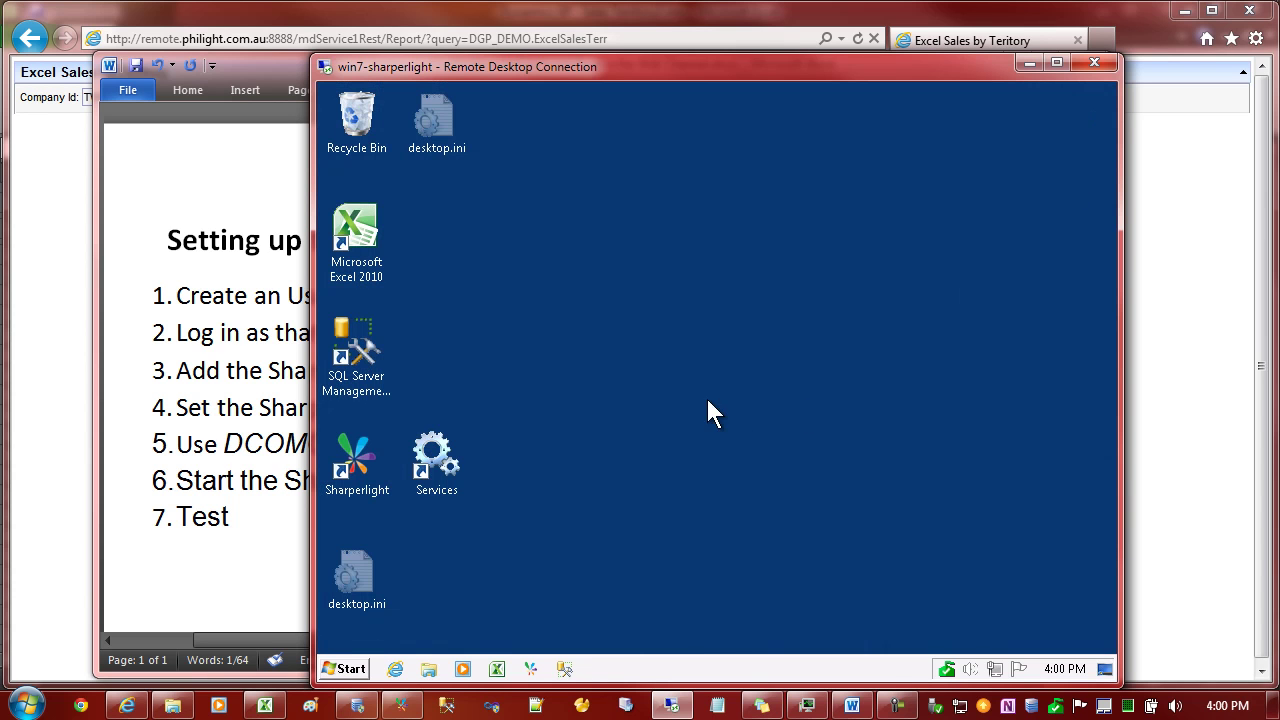
pyautogui.click(448, 457)
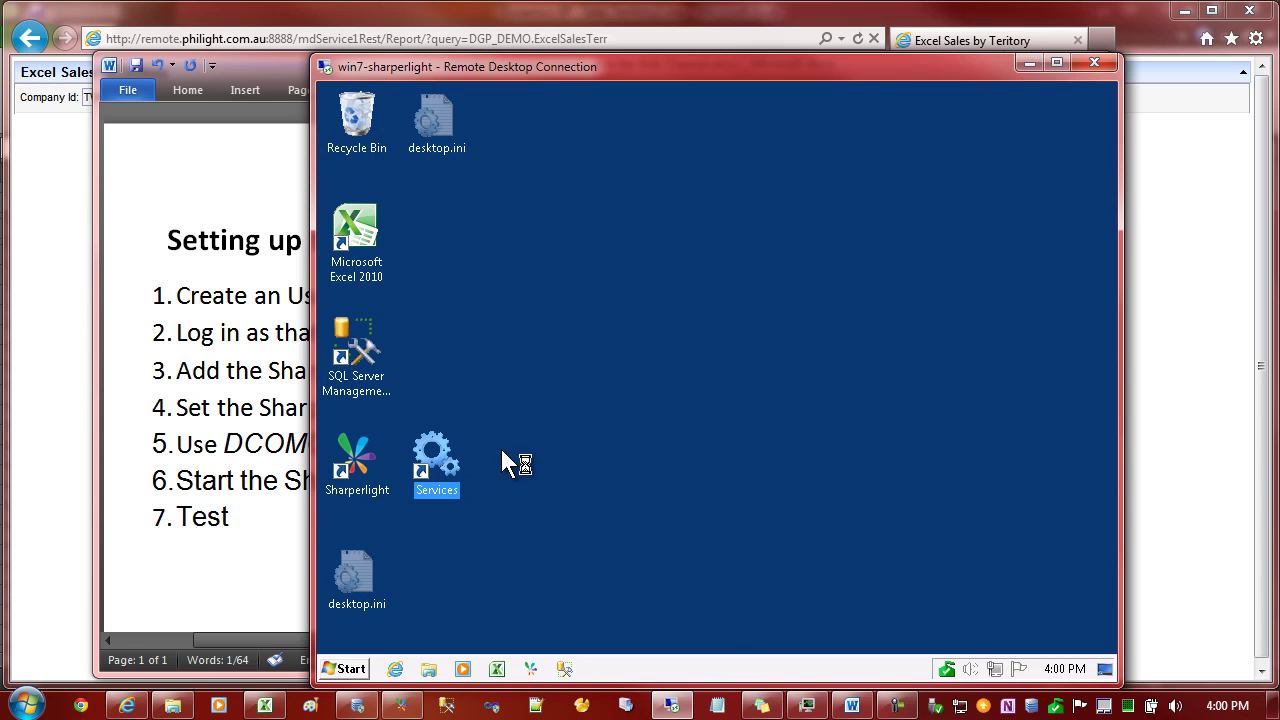
pyautogui.write('sh')
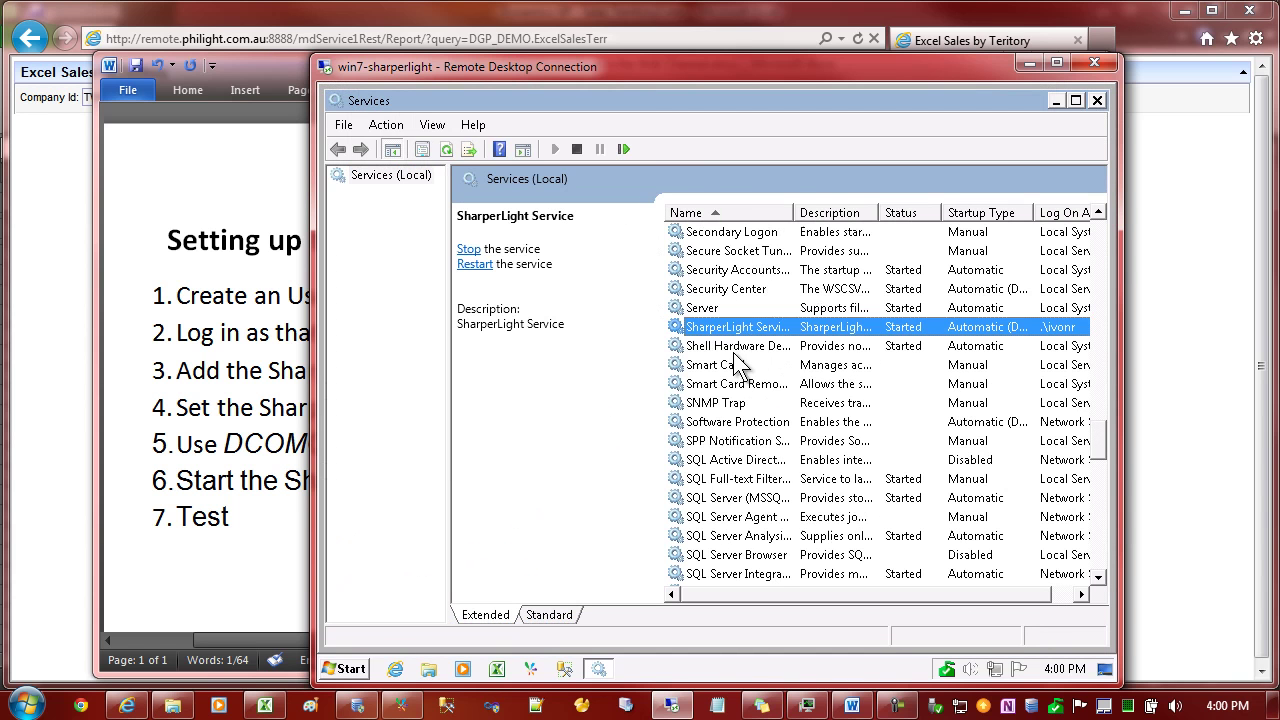
pyautogui.rightClick(749, 327)
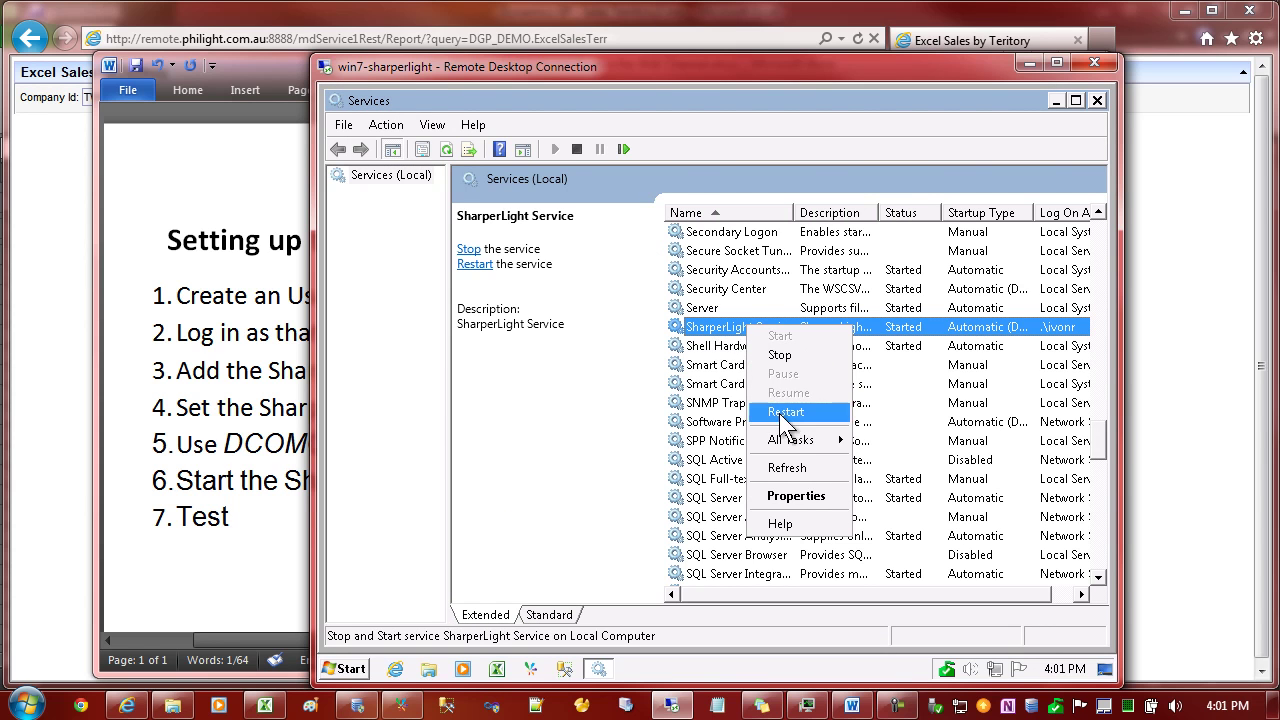
pyautogui.click(722, 345)
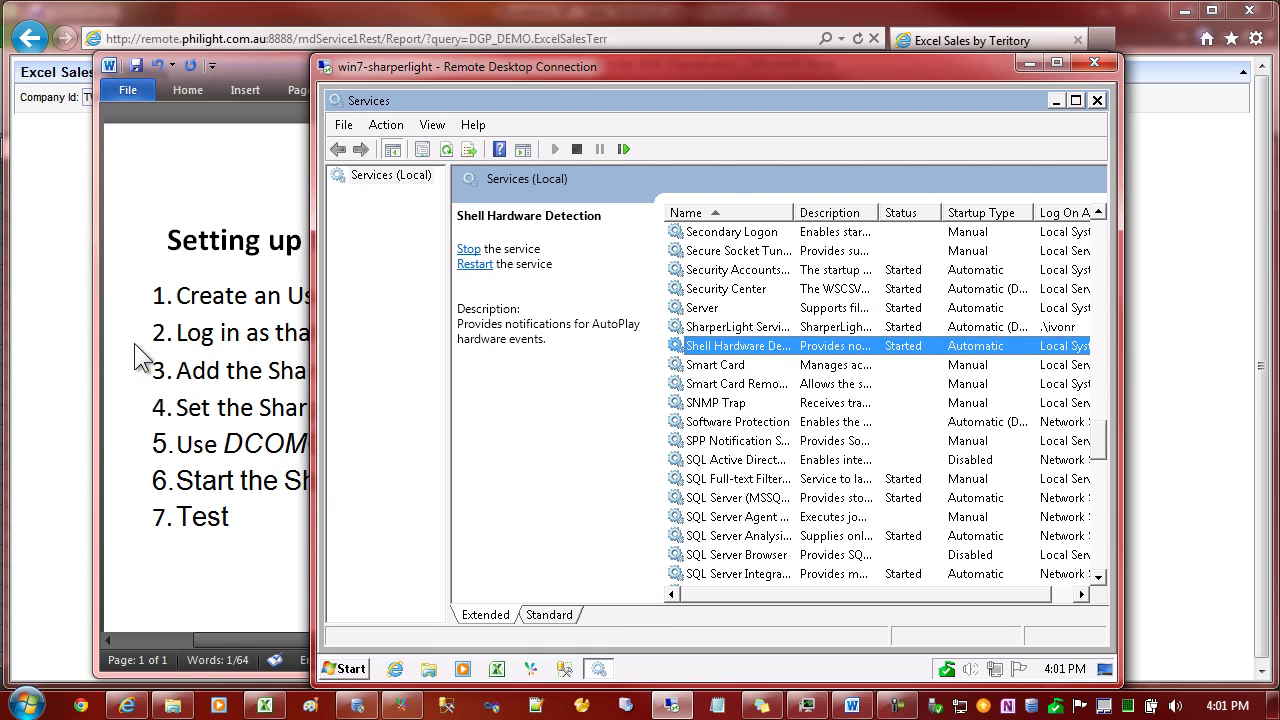
# Step: Reload and rerun the report to show sales for 16/12/2005–16/12/2021 with its pie chart
pyautogui.click(55, 273)
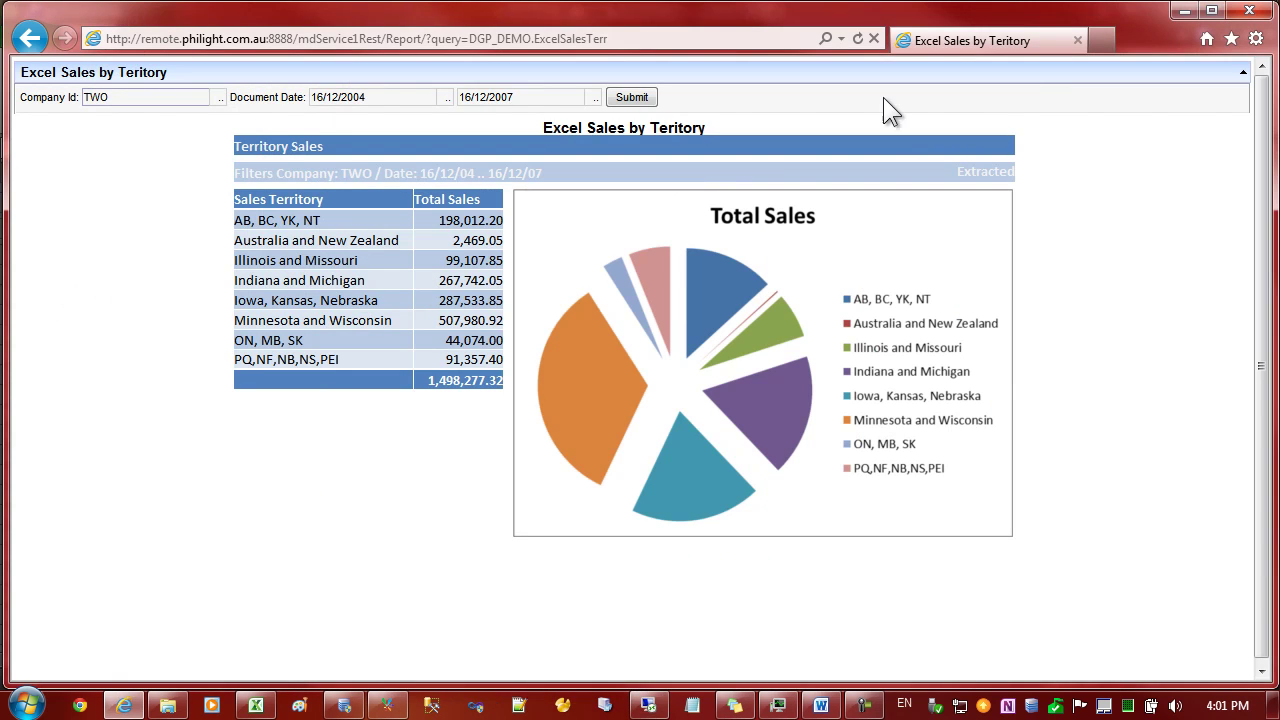
pyautogui.click(857, 39)
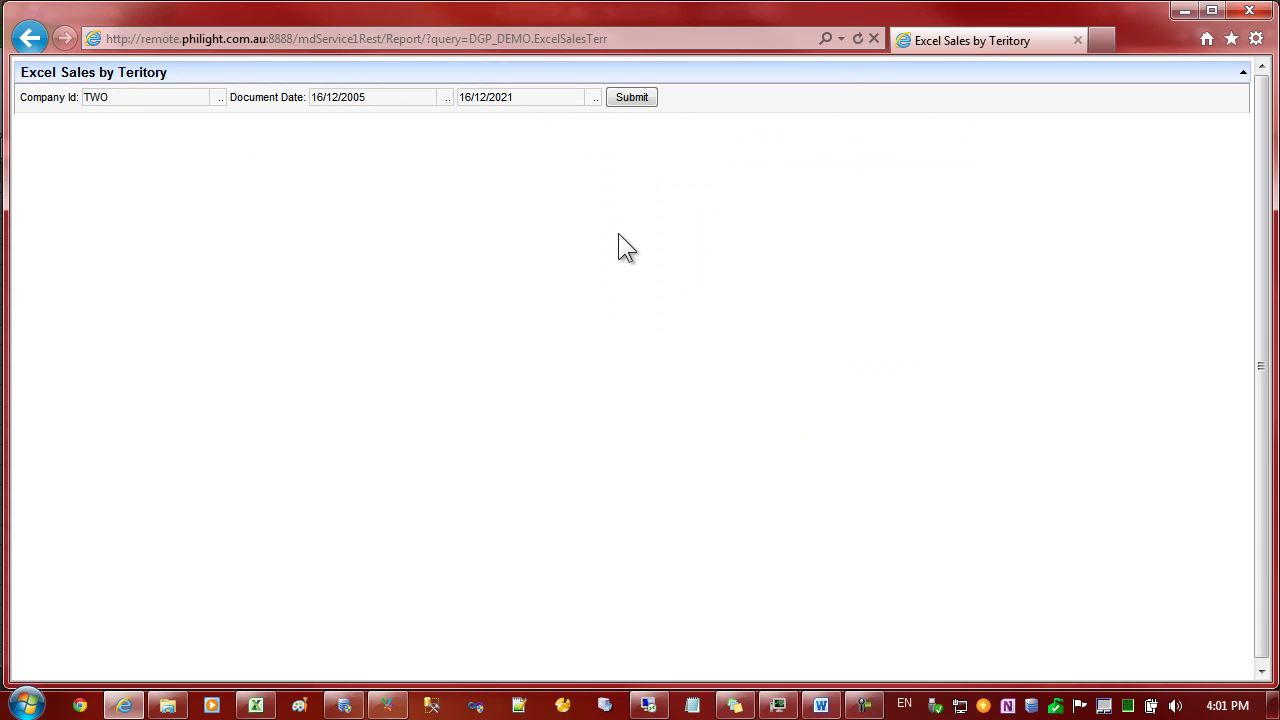
pyautogui.click(622, 98)
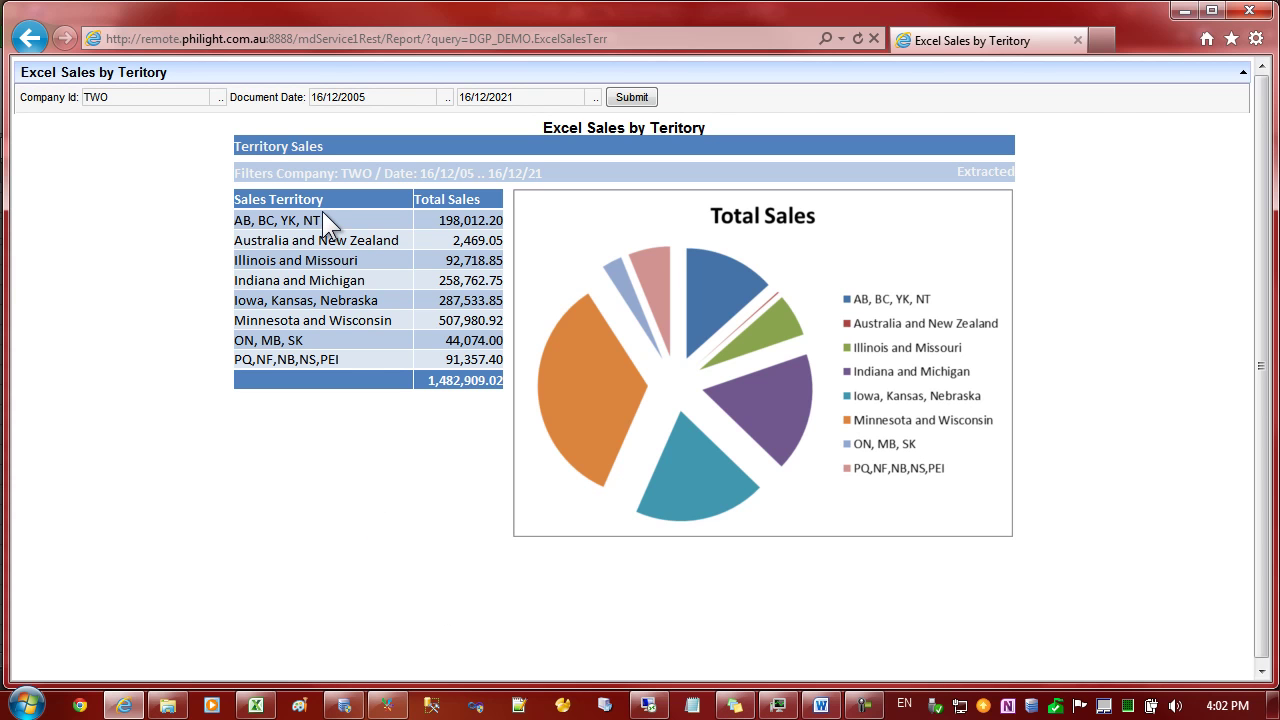
# Step: Close the remote Services window and launch Component Services with DCOMCNFG
pyautogui.click(658, 708)
pyautogui.click(1091, 99)
pyautogui.click(352, 670)
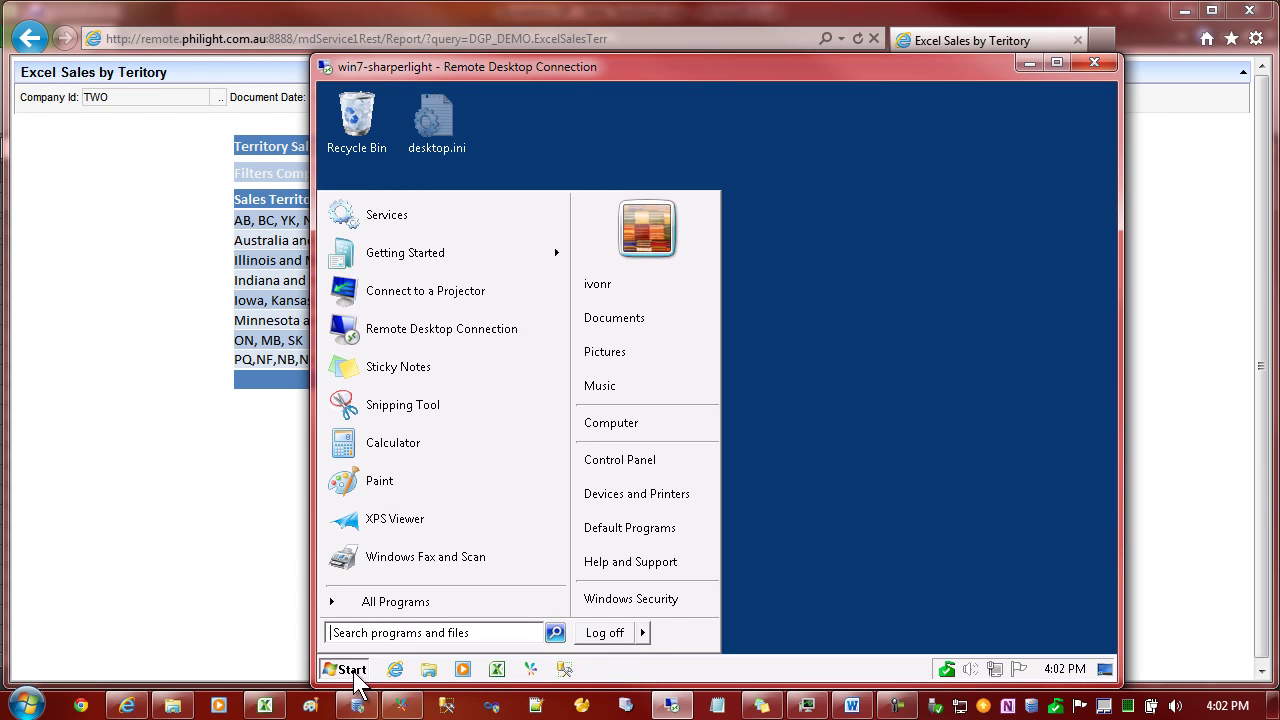
pyautogui.click(380, 632)
pyautogui.write('DCOMCNFG')
pyautogui.press('Return')
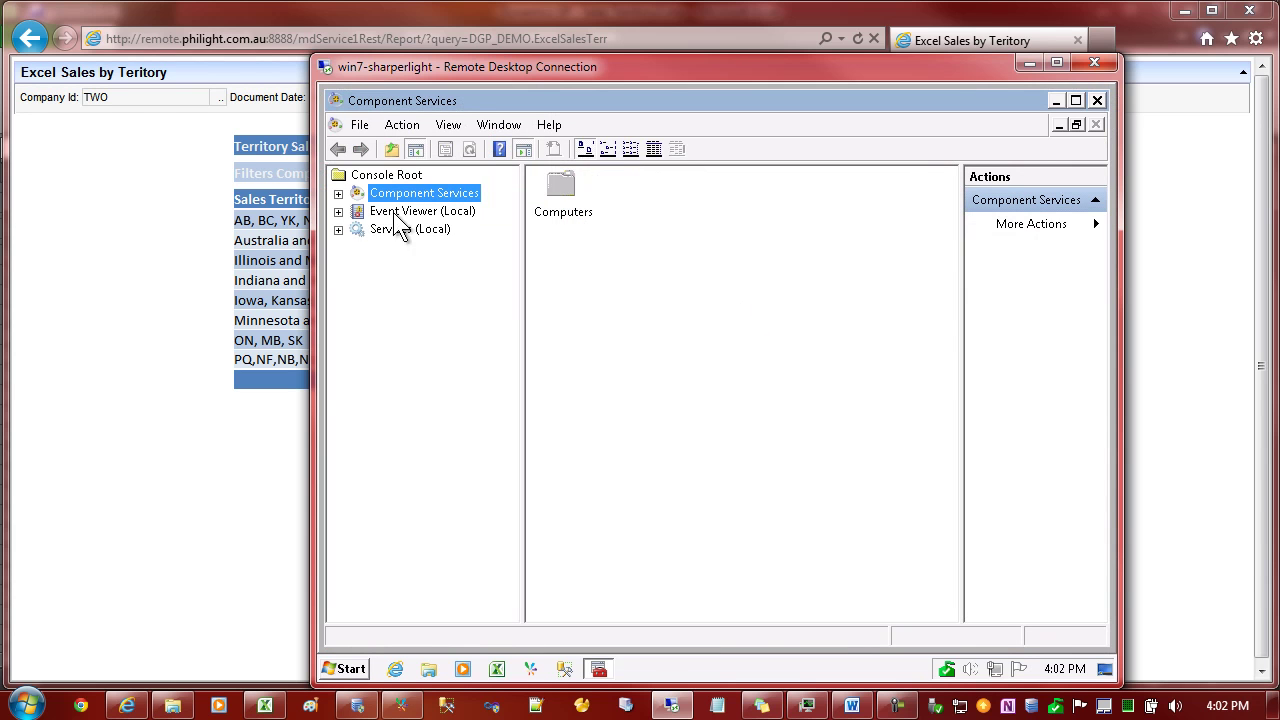
# Step: Set the Excel Application's DCOM identity to The launching user and rerun the report
pyautogui.click(339, 193)
pyautogui.click(357, 211)
pyautogui.click(376, 229)
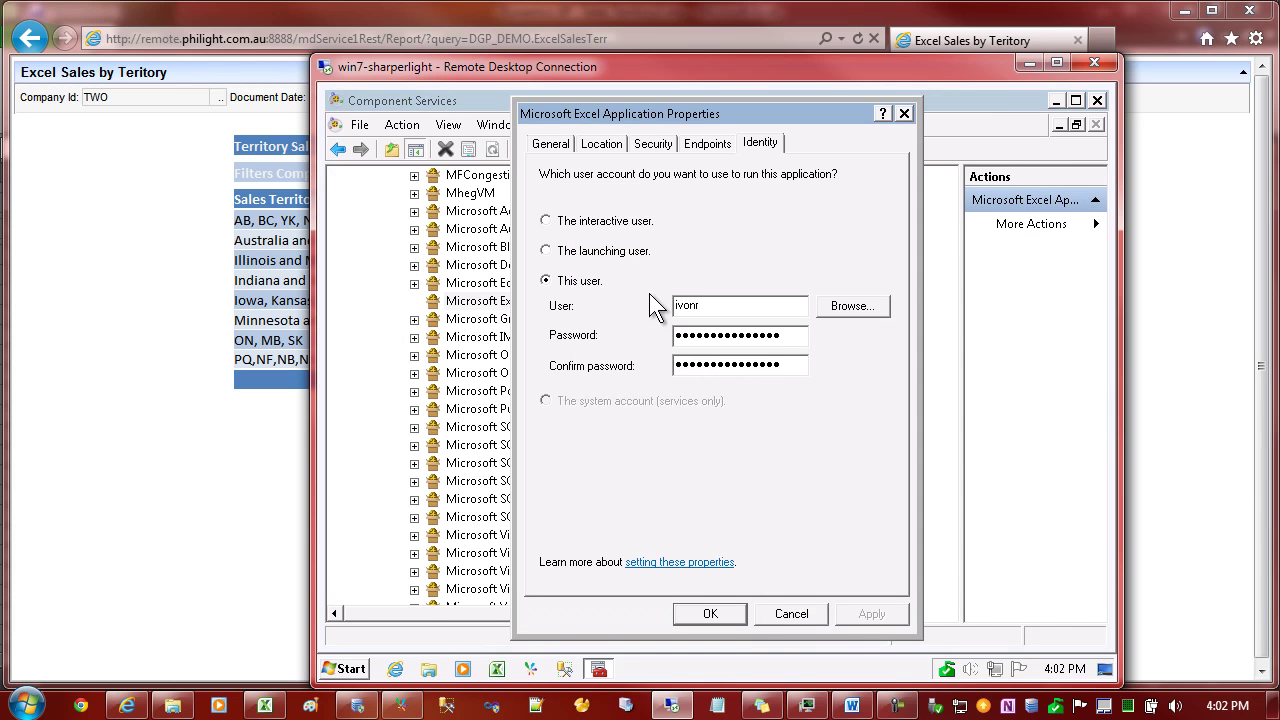
pyautogui.click(577, 252)
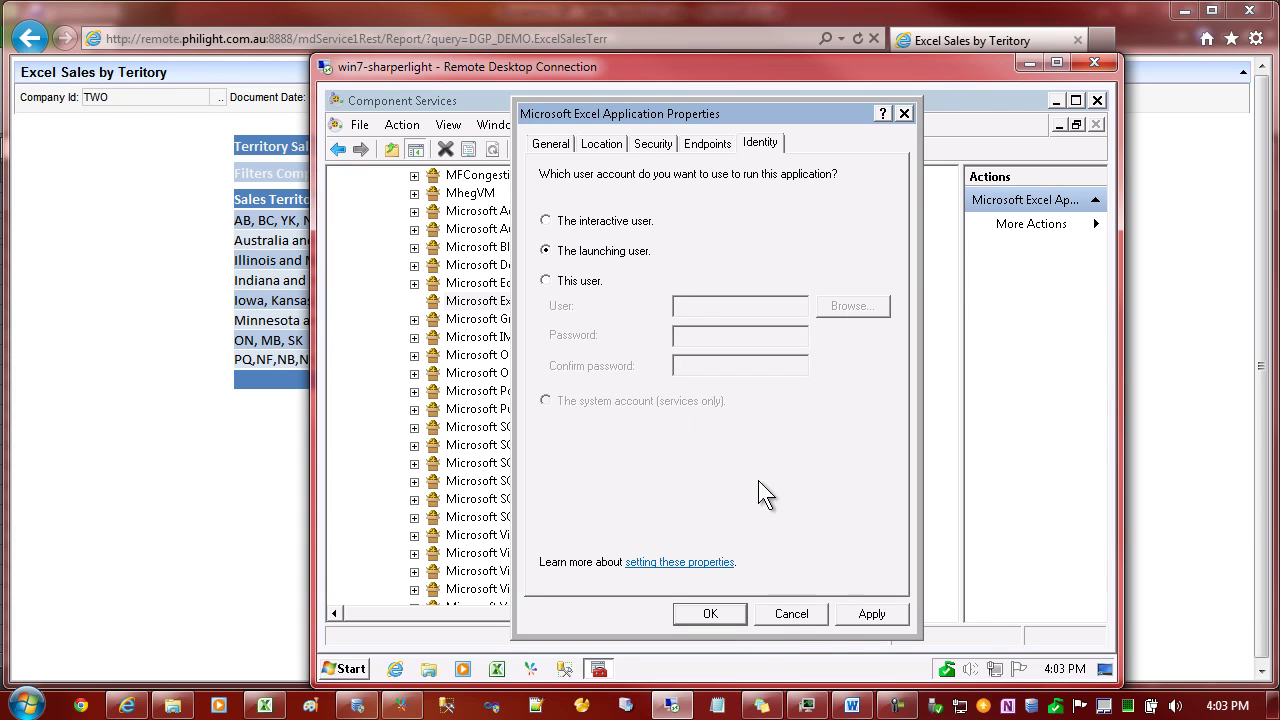
pyautogui.click(881, 619)
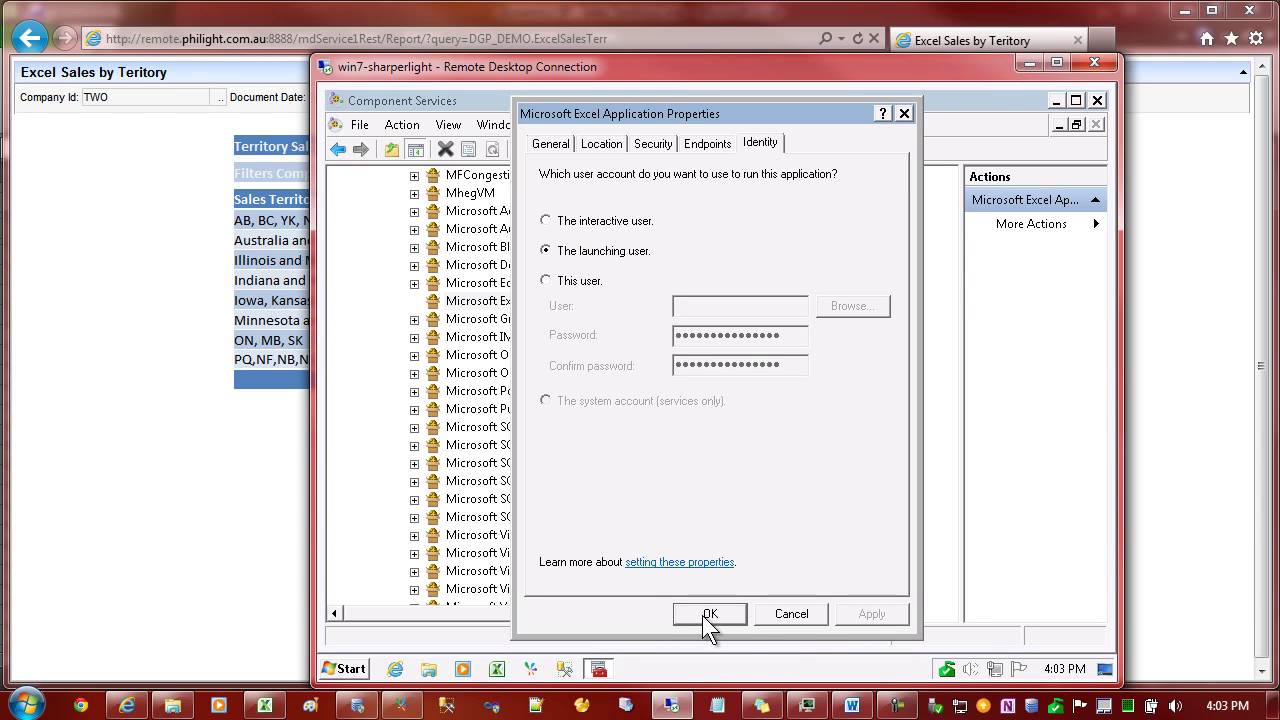
pyautogui.click(184, 387)
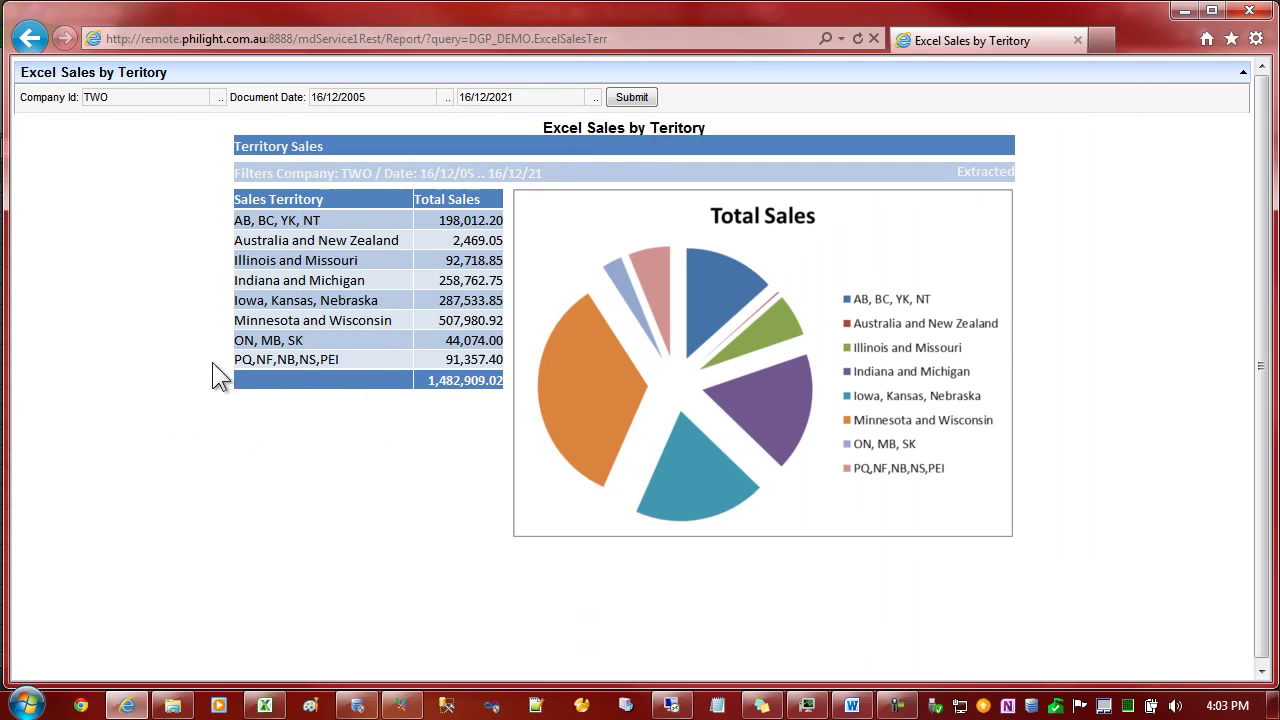
pyautogui.click(640, 99)
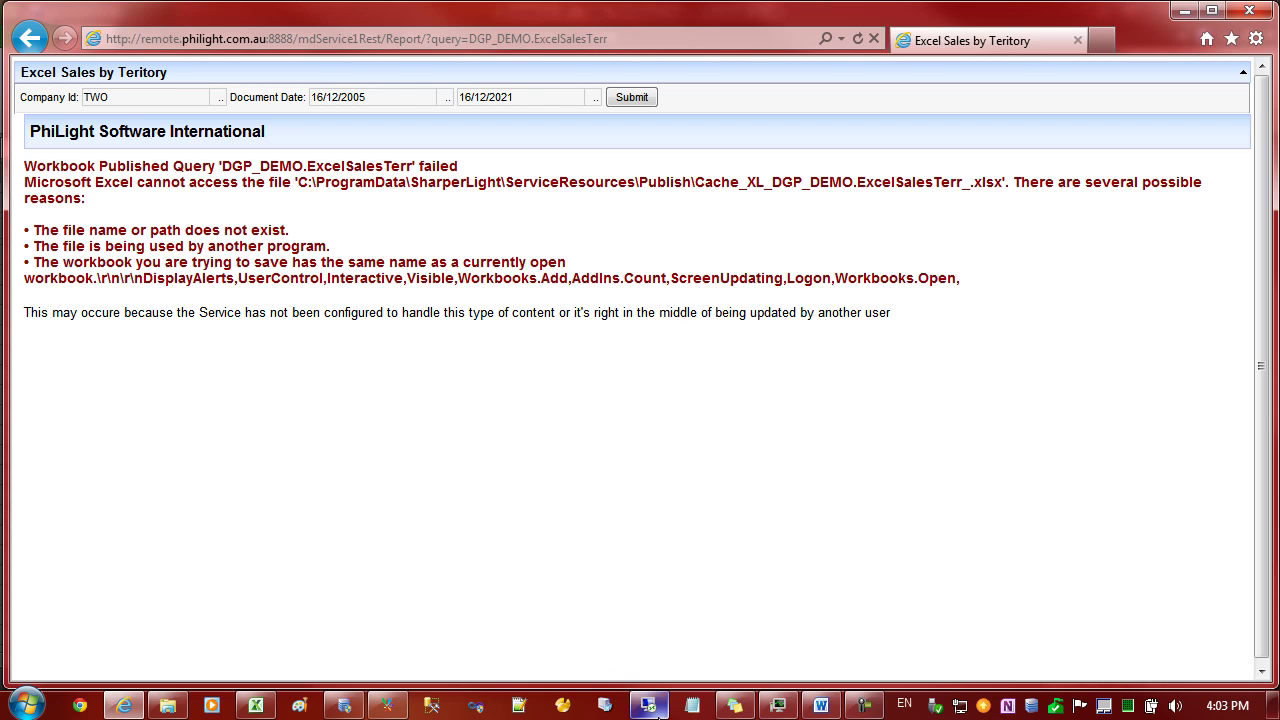
# Step: Return to Excel Application Properties in the remote session to restore its identity setting
pyautogui.moveTo(660, 708)
pyautogui.click(667, 652)
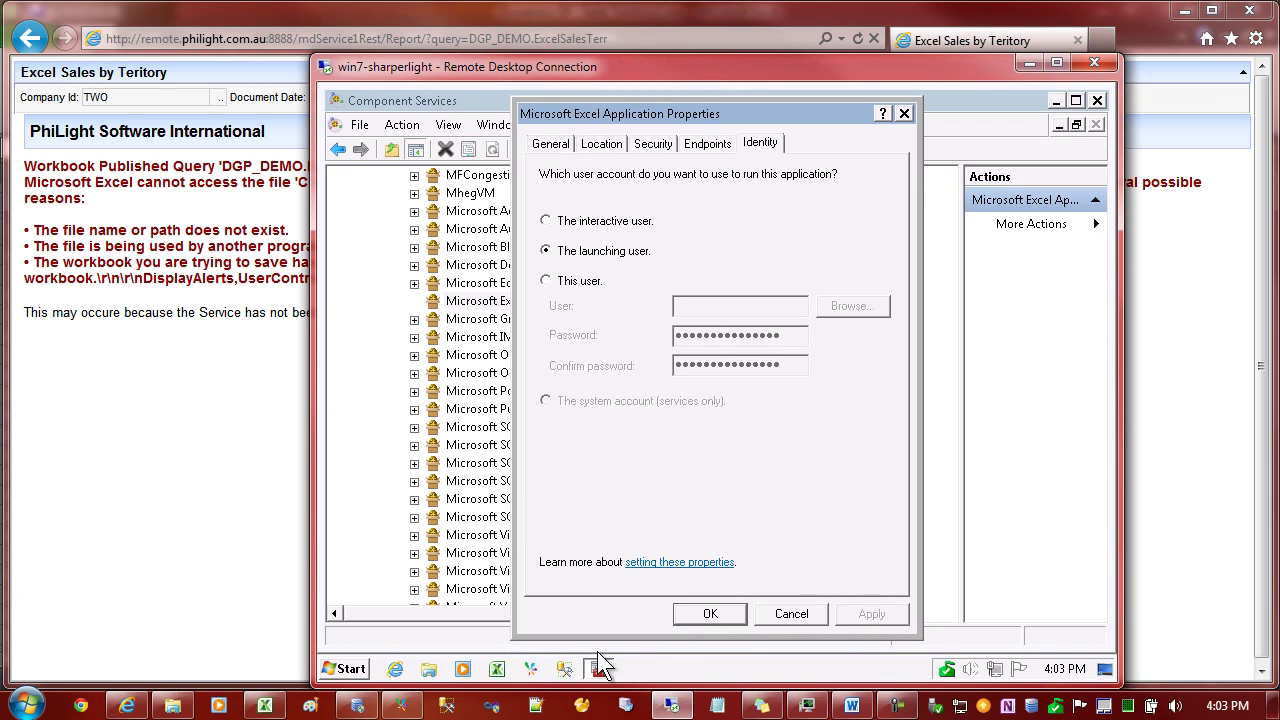
pyautogui.click(355, 670)
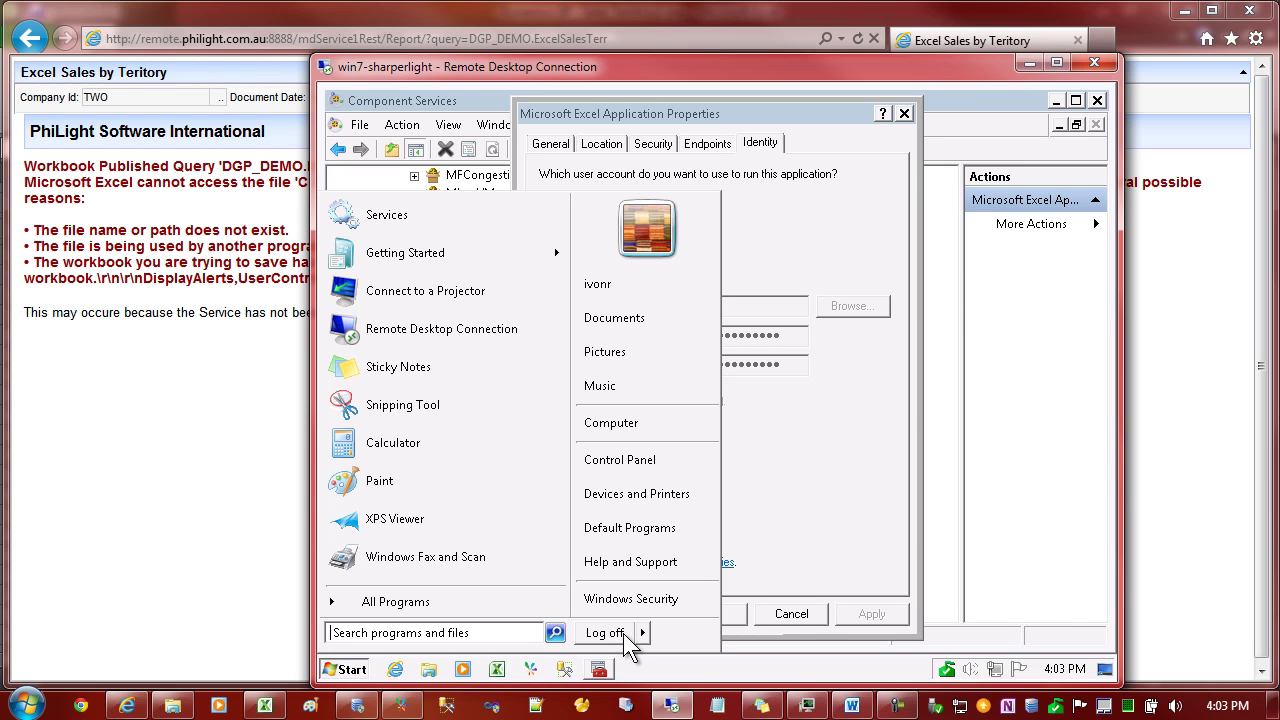
pyautogui.click(805, 382)
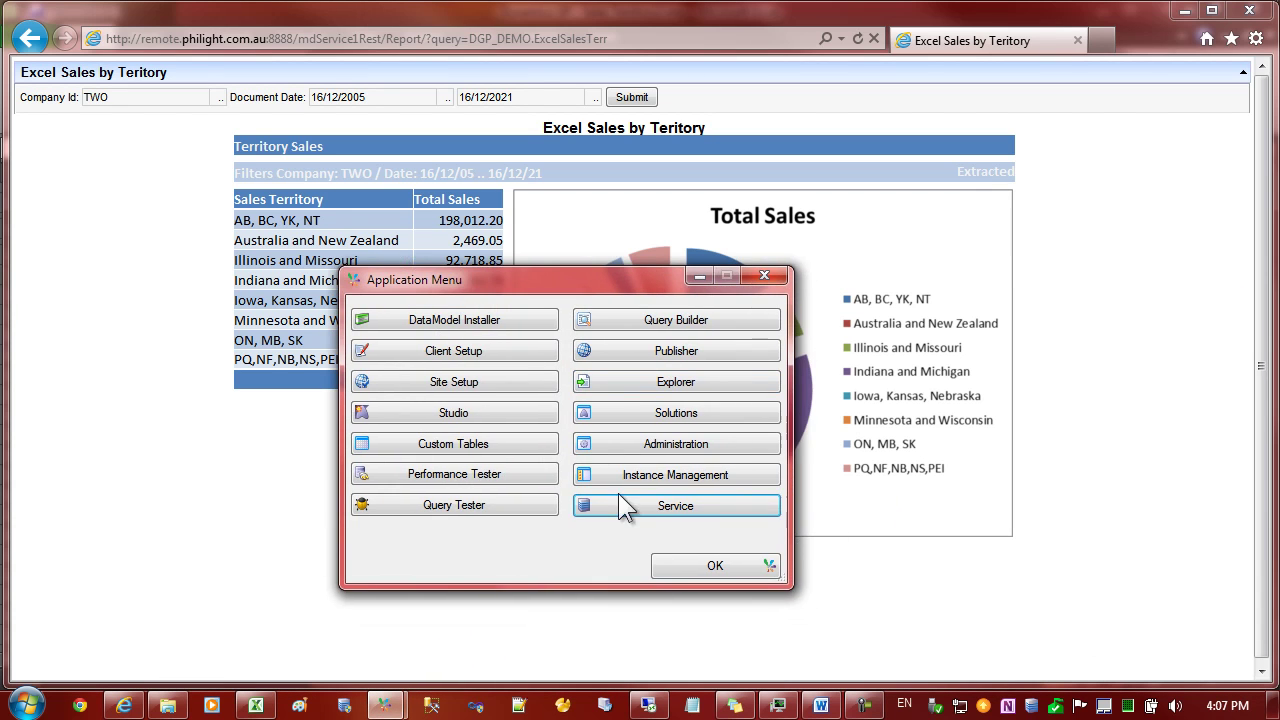
# Step: View the SharperLight service details and URLs, then minimize the menu and service window
pyautogui.click(628, 502)
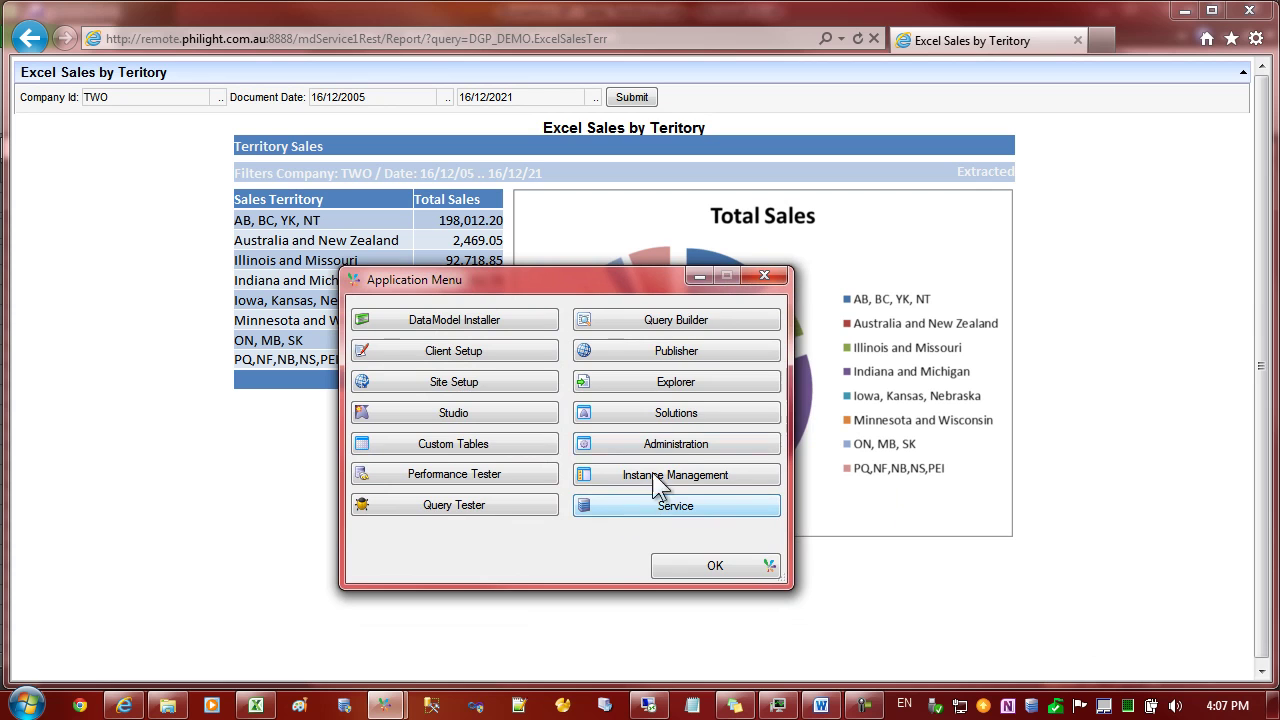
pyautogui.click(694, 275)
pyautogui.doubleClick(1030, 706)
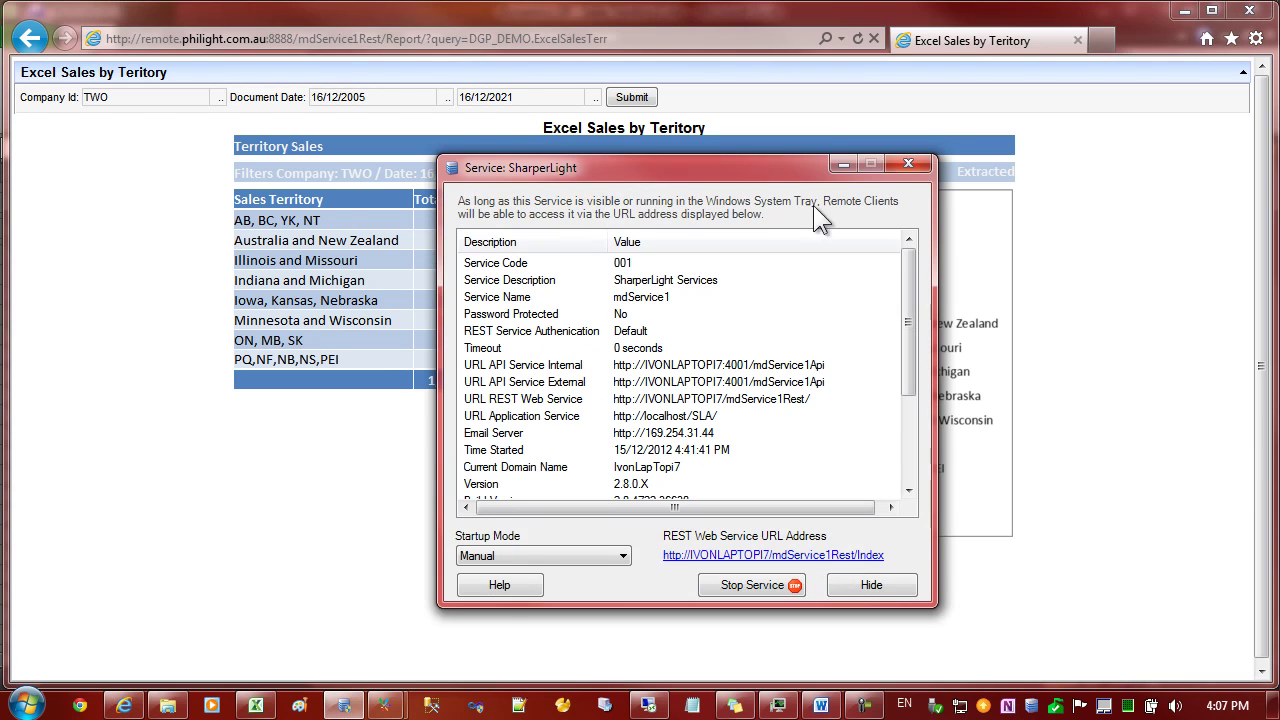
pyautogui.click(841, 165)
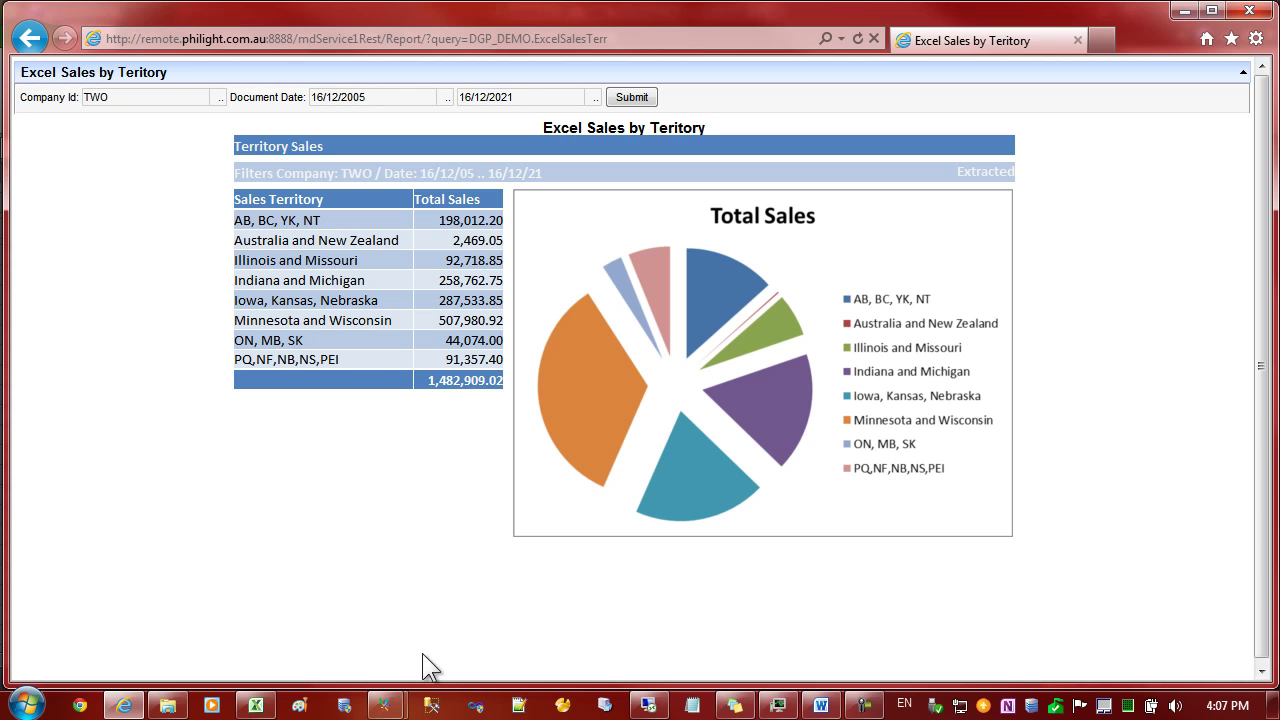
# Step: Open the ExcelSalesTerr published query's Caching settings and inspect its 1-hour refresh value
pyautogui.moveTo(384, 705)
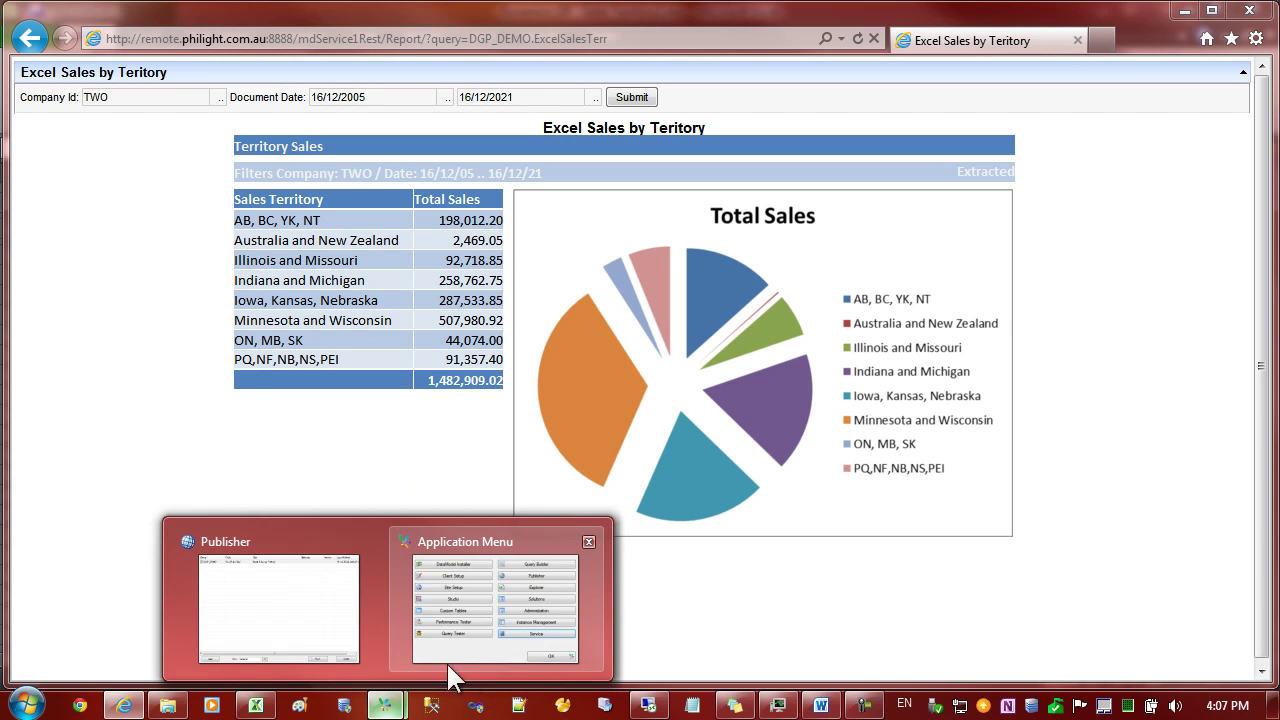
pyautogui.click(310, 635)
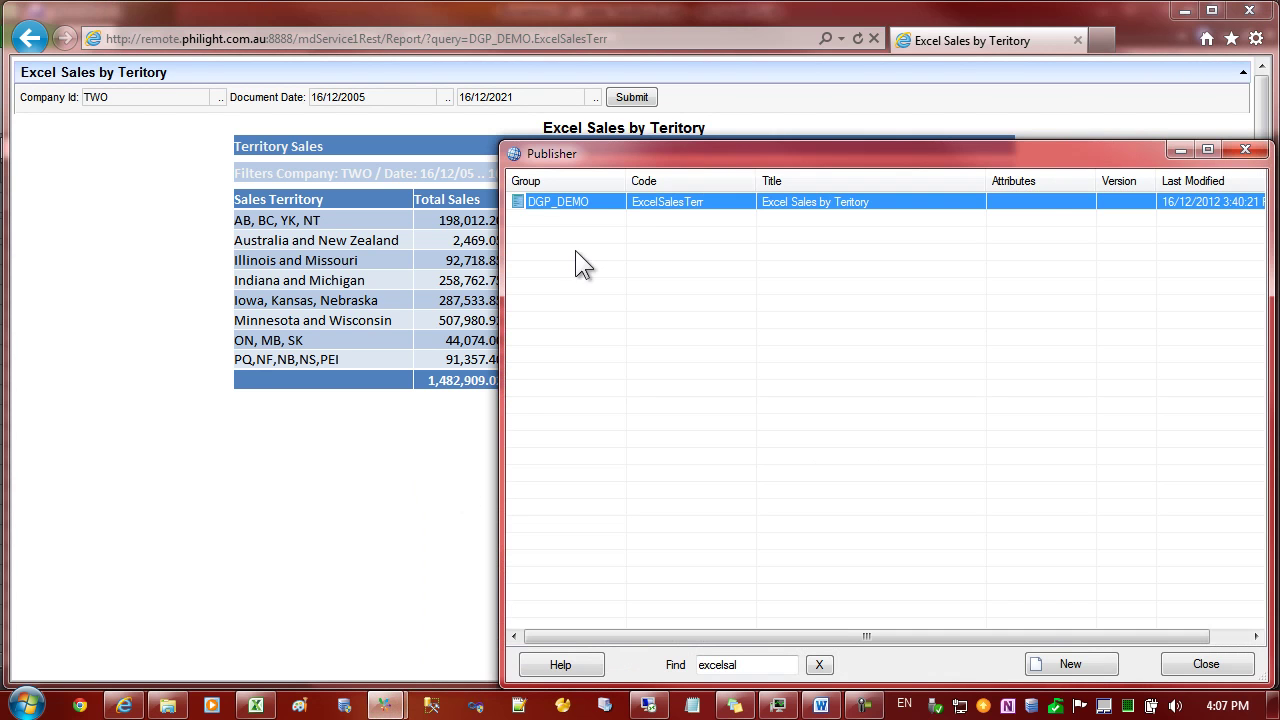
pyautogui.doubleClick(643, 204)
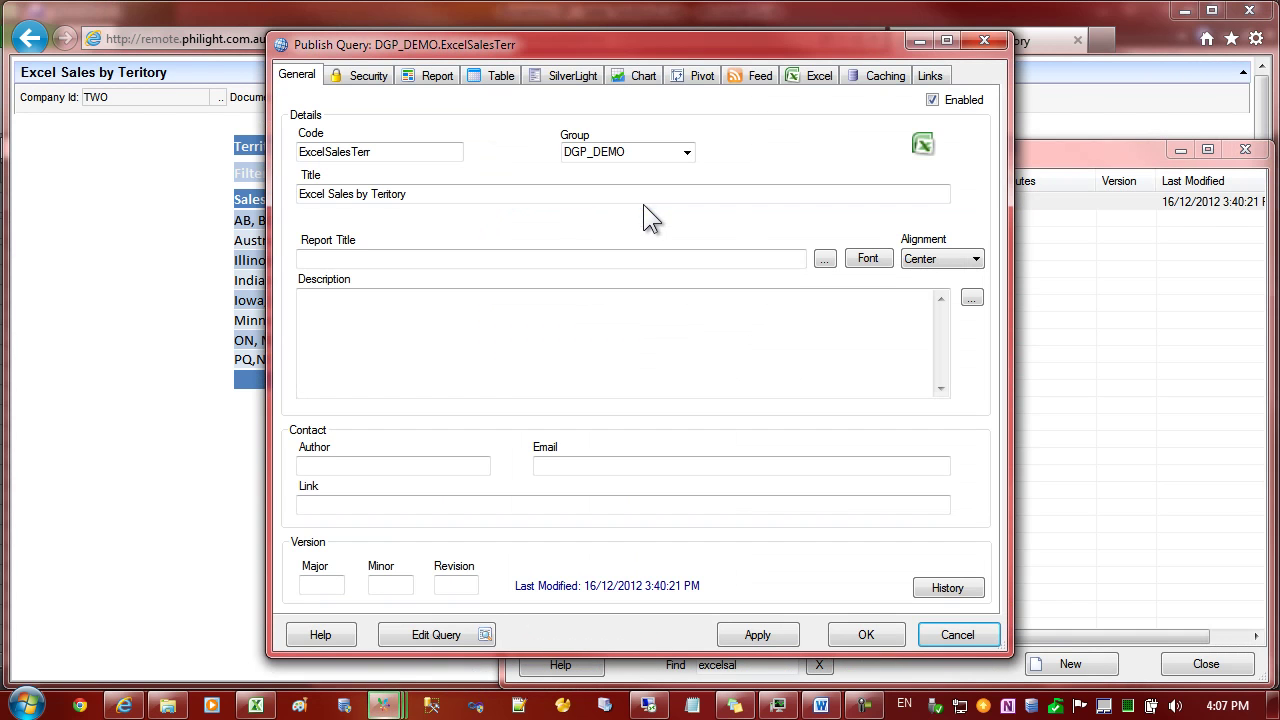
pyautogui.click(885, 80)
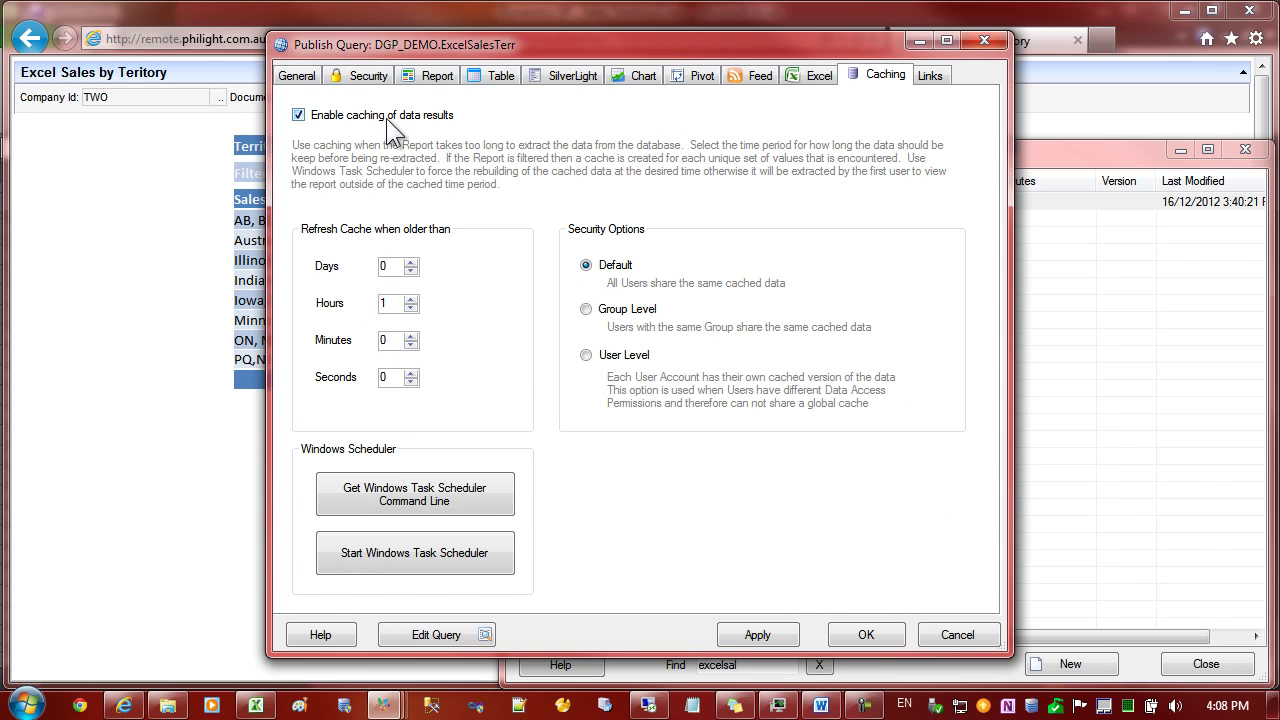
pyautogui.doubleClick(385, 303)
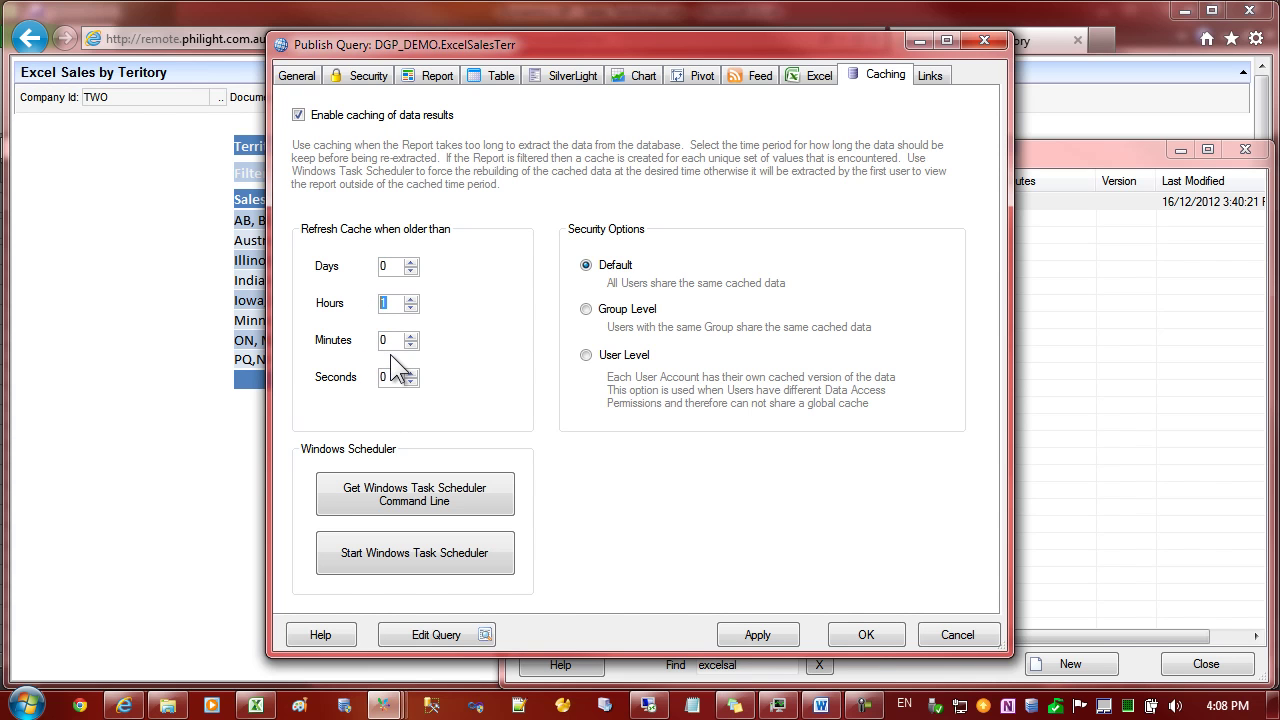